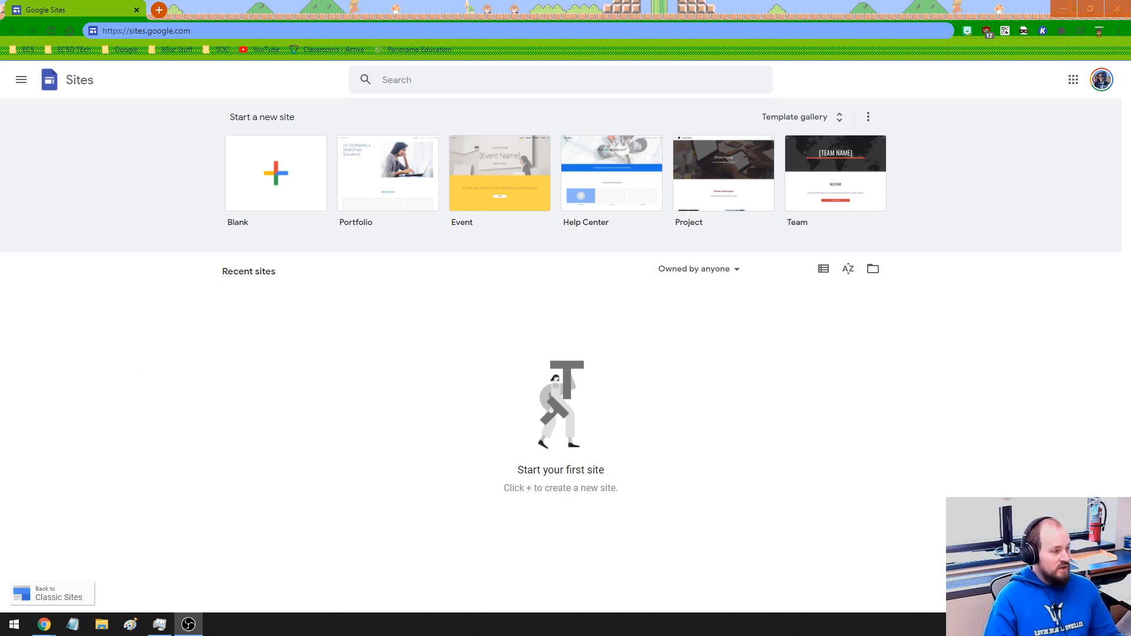
- Load sites.google.com in the browser
key(alt+Tab)
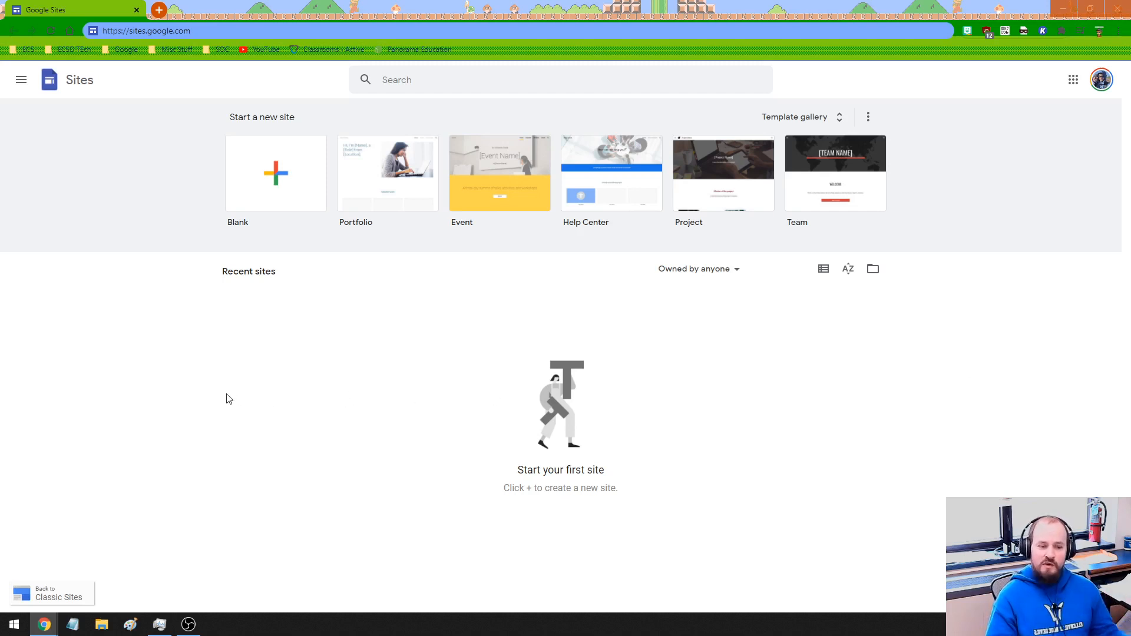
click(164, 32)
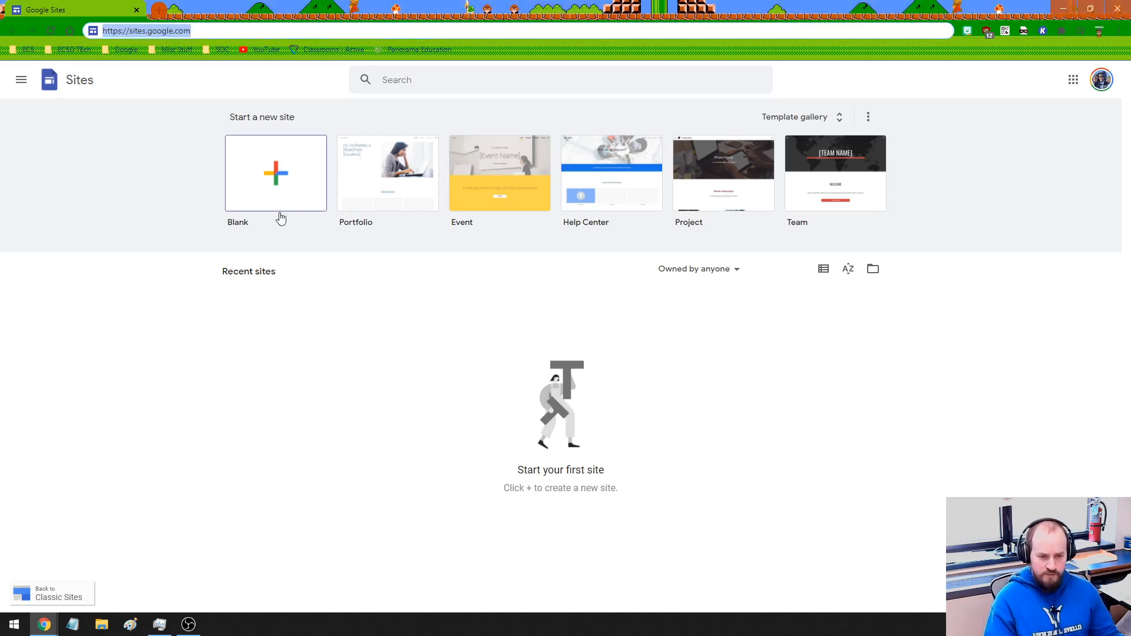
text(sites.google.com)
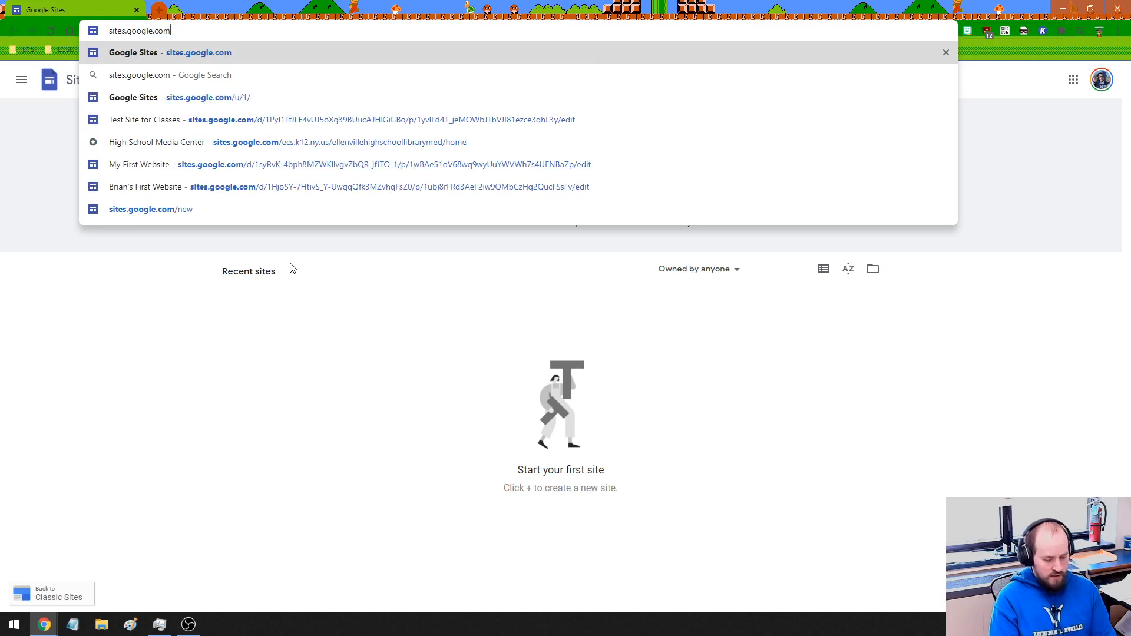
key(Return)
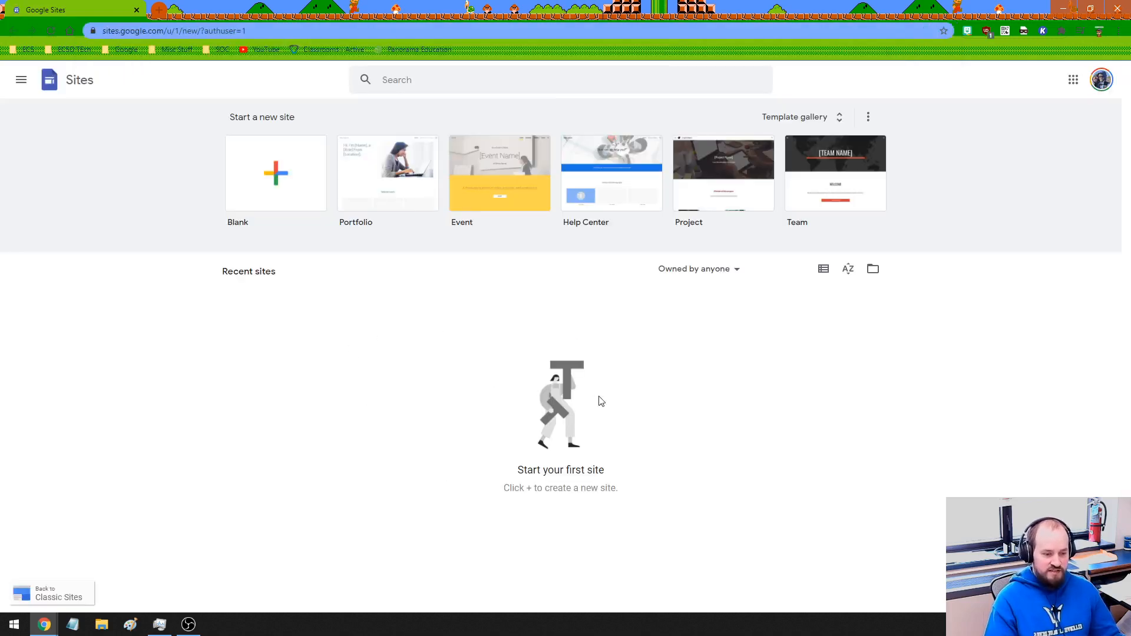
drag(477, 394, 633, 439)
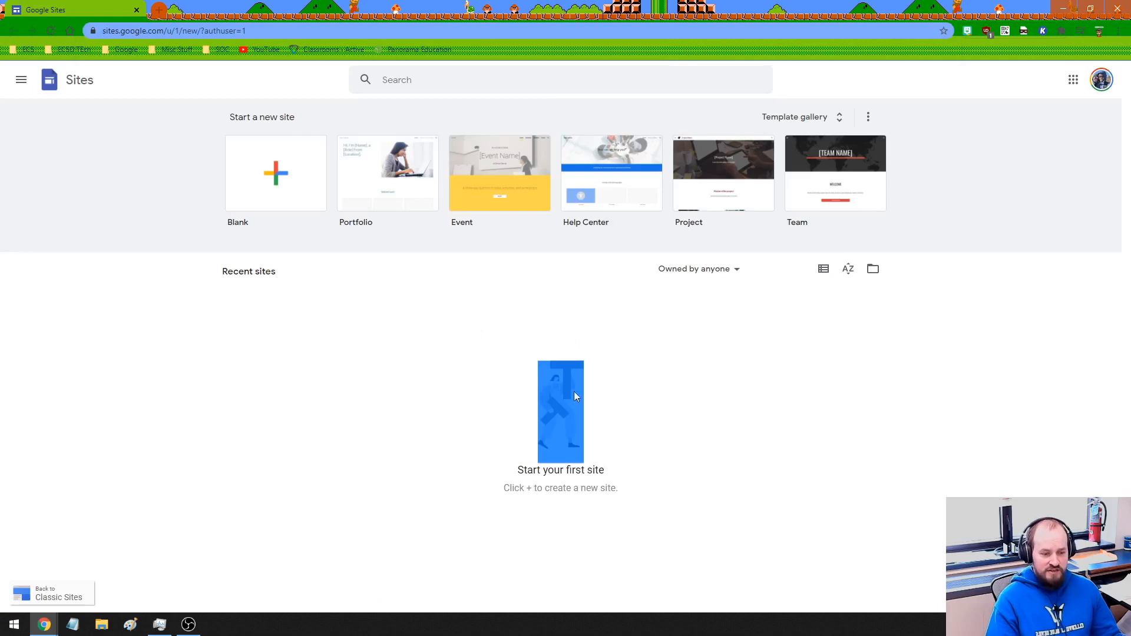
click(657, 407)
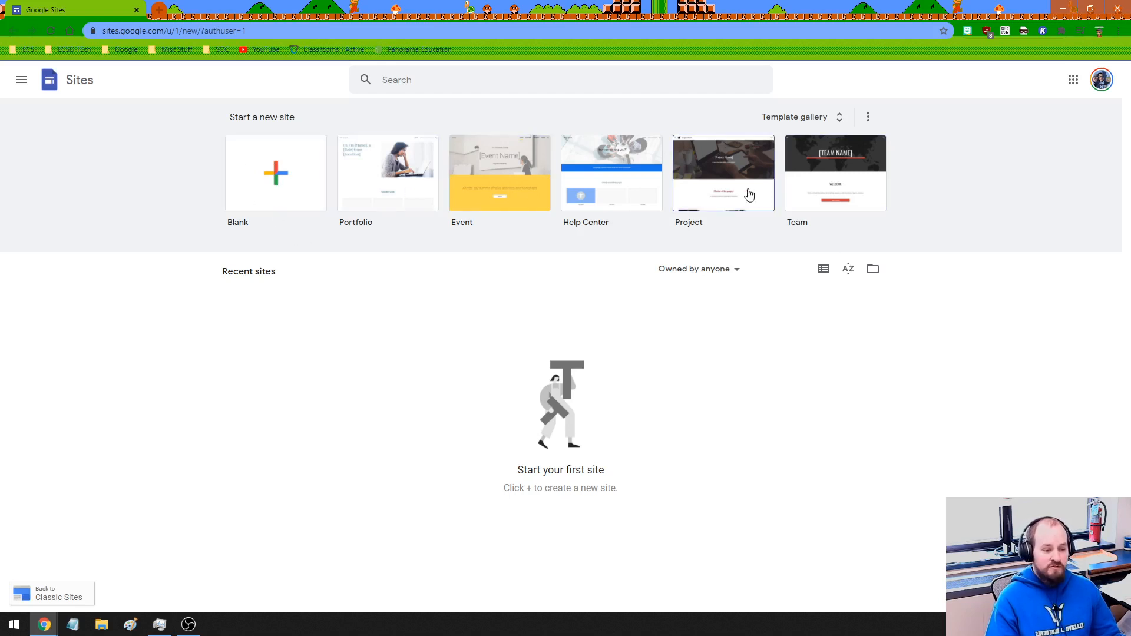
- Browse the full template gallery, from the personal templates through work and small business to education
click(812, 120)
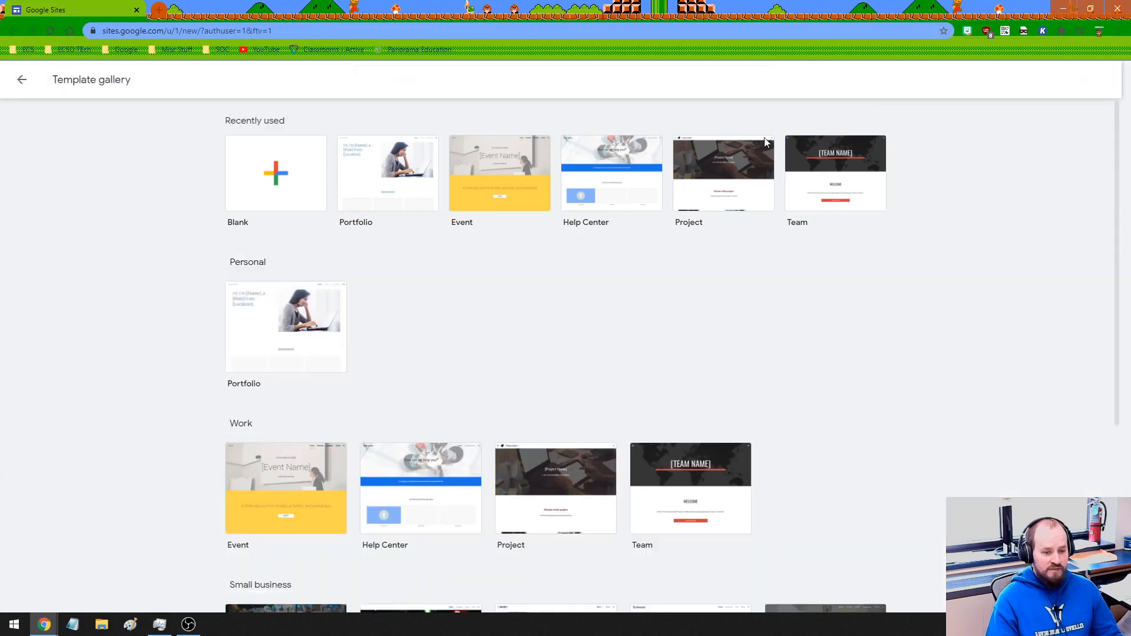
scroll(534, 313, down, 2)
scroll(547, 311, down, 3)
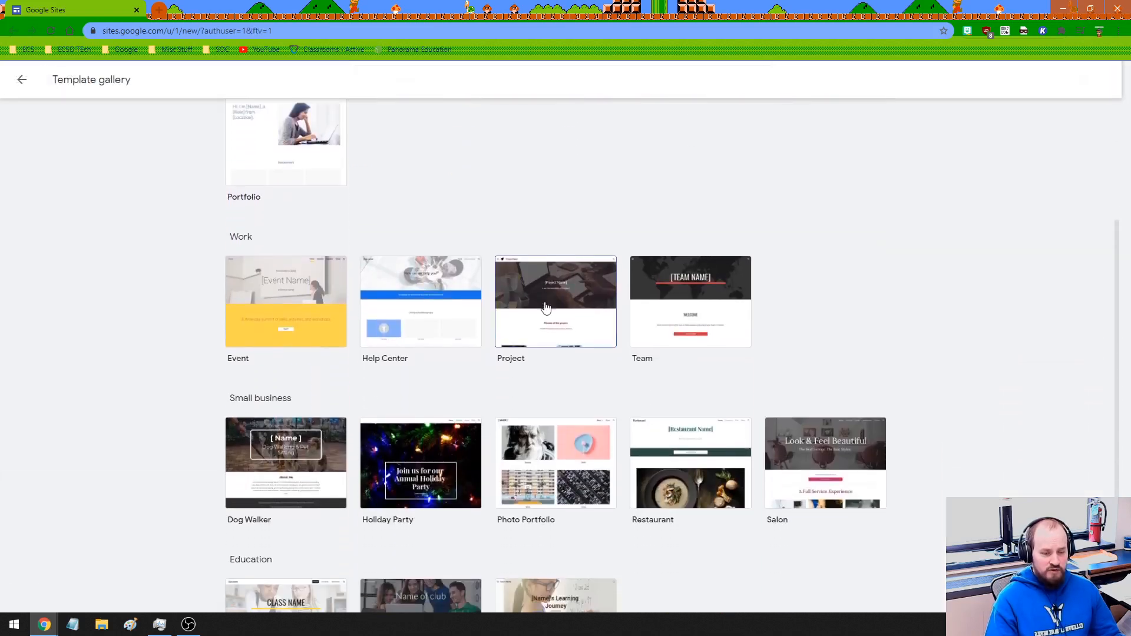
scroll(548, 372, up, 5)
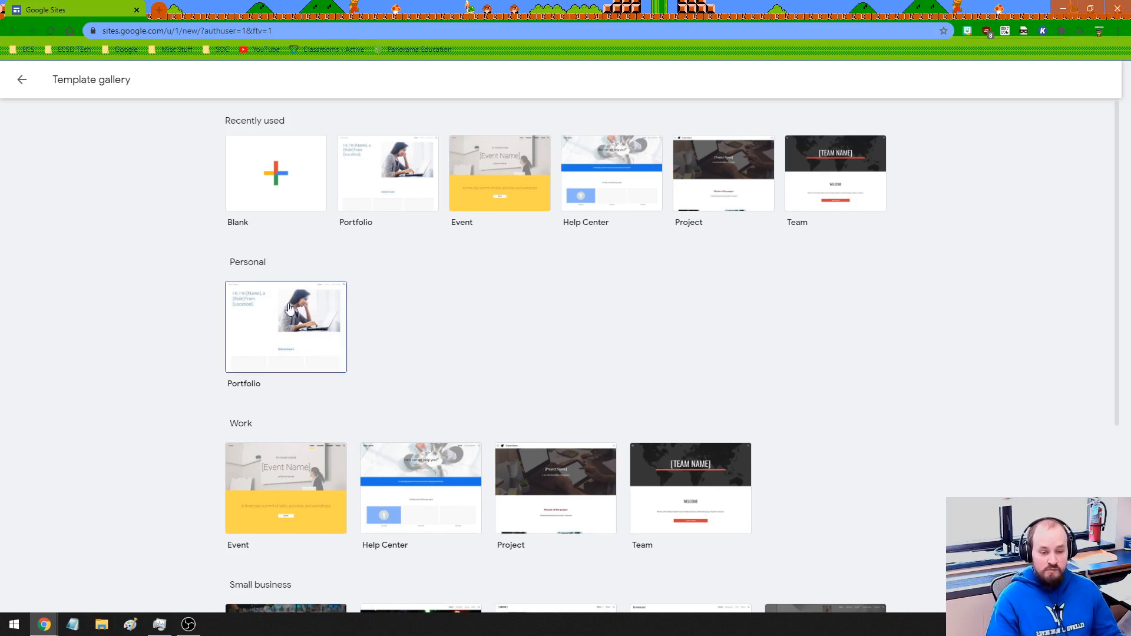
scroll(146, 366, down, 4)
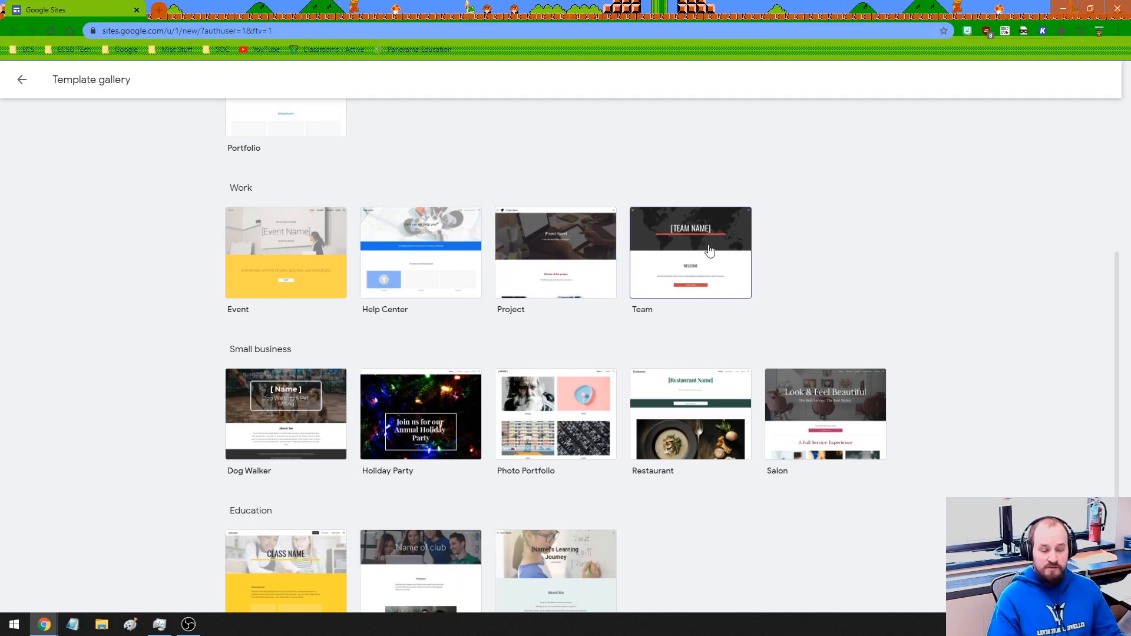
scroll(157, 332, down, 1)
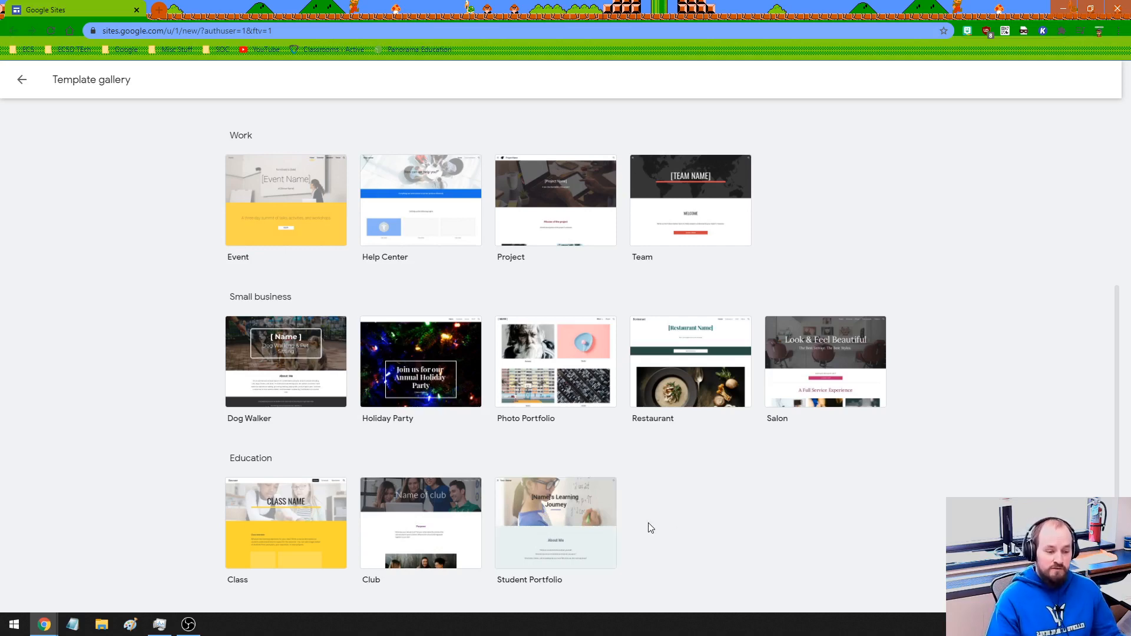
scroll(648, 522, up, 5)
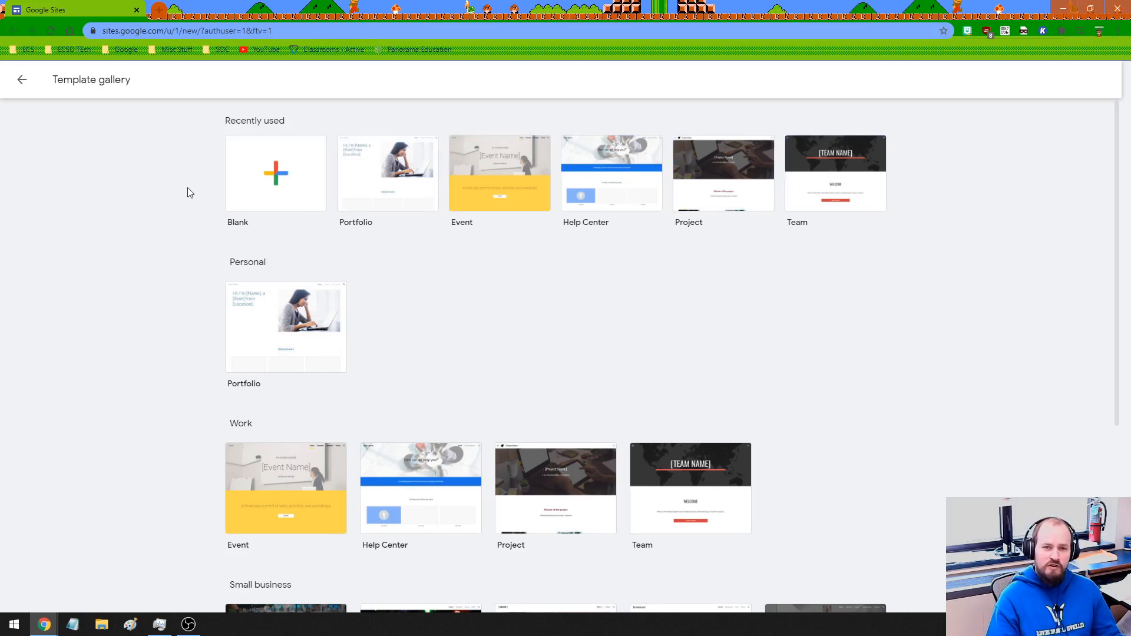
- Create a blank site and name it with the owner's first name followed by "'s First Website"
click(277, 176)
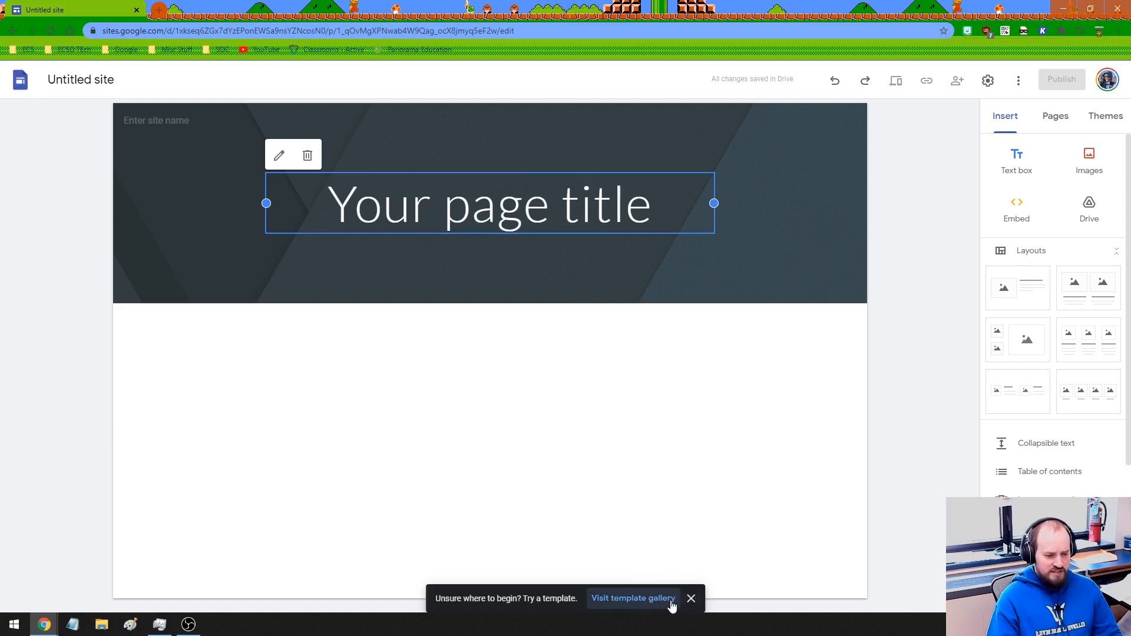
click(691, 600)
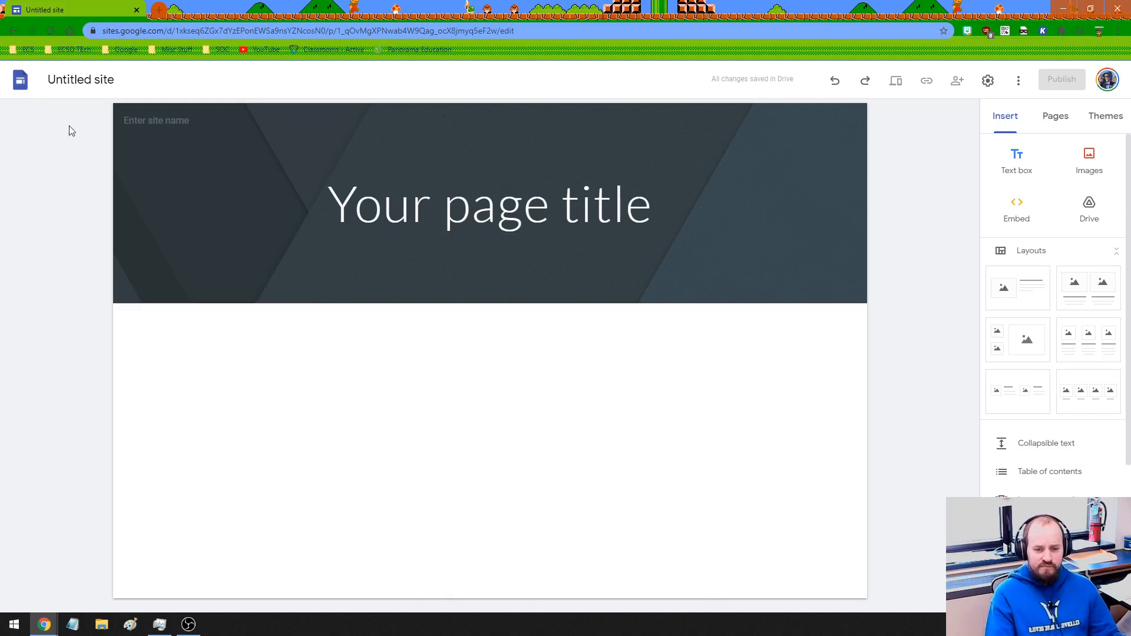
click(83, 80)
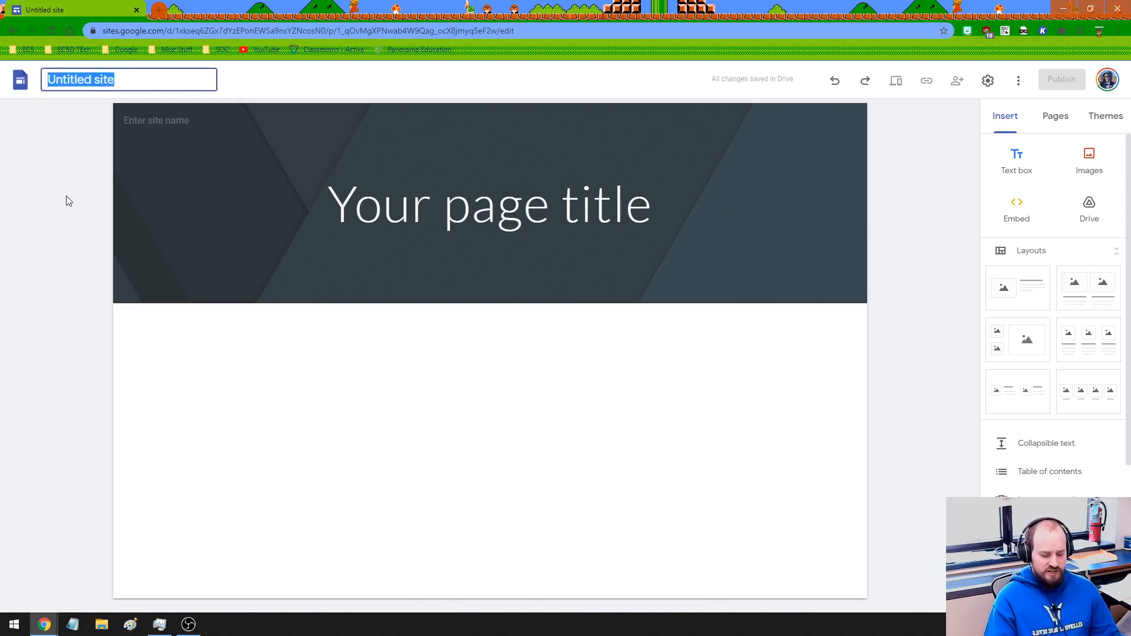
text(Brian)
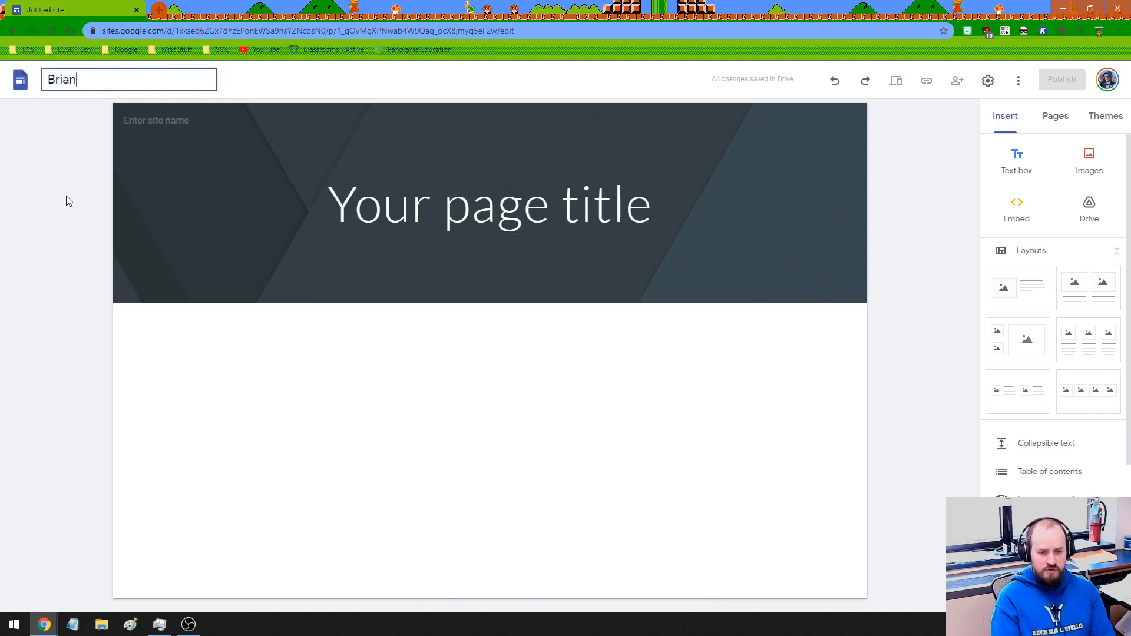
text('s First Website)
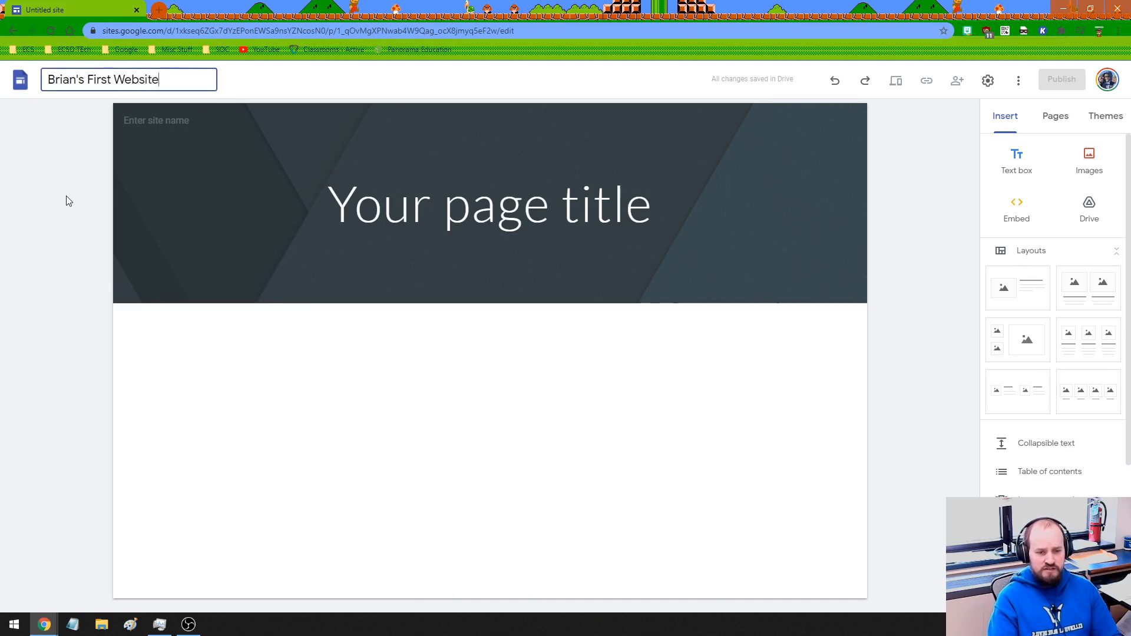
key(Return)
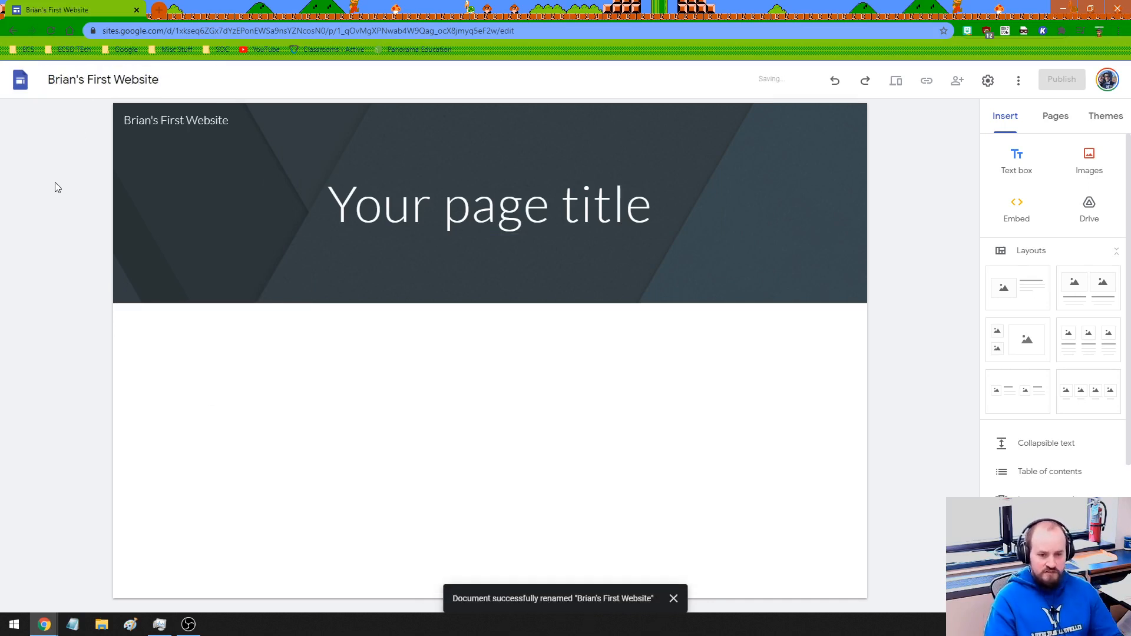
click(176, 120)
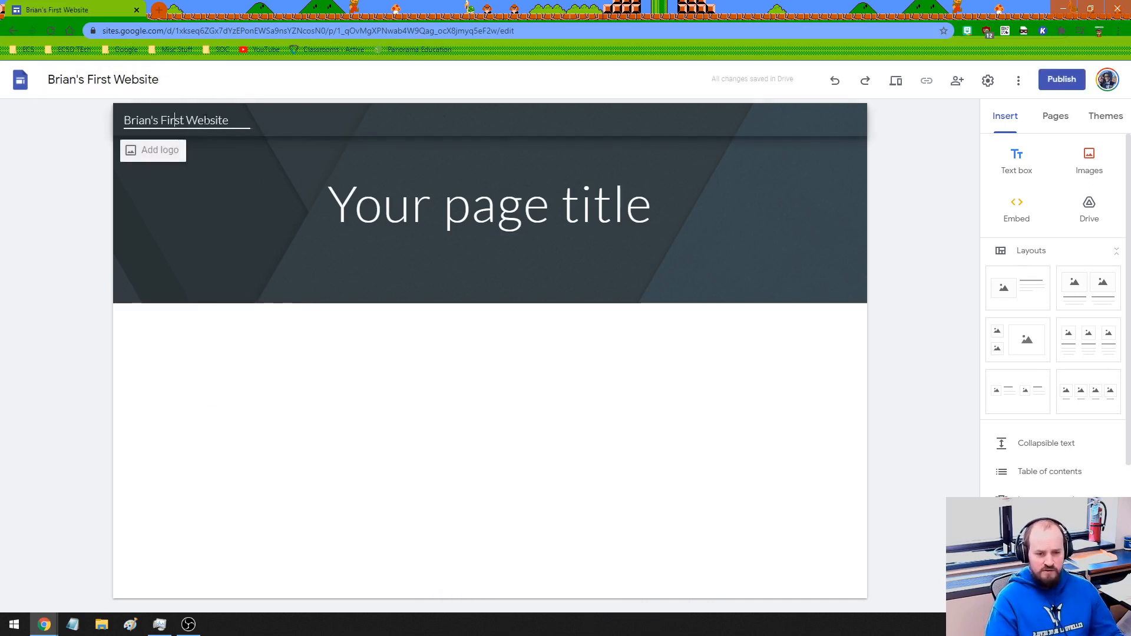
drag(229, 121, 137, 128)
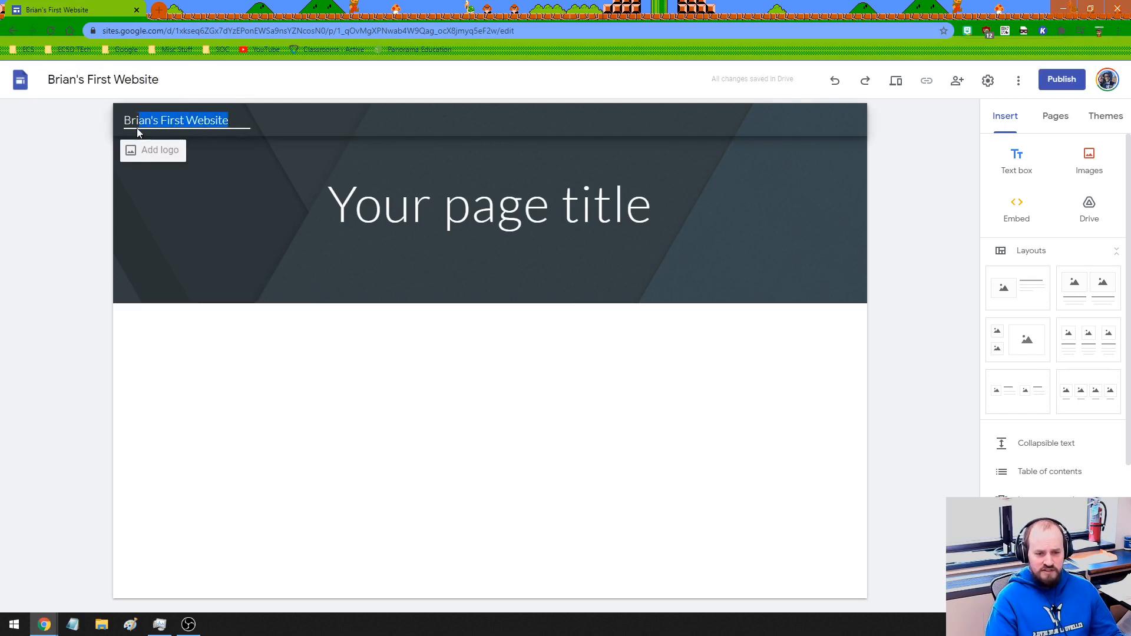
click(73, 154)
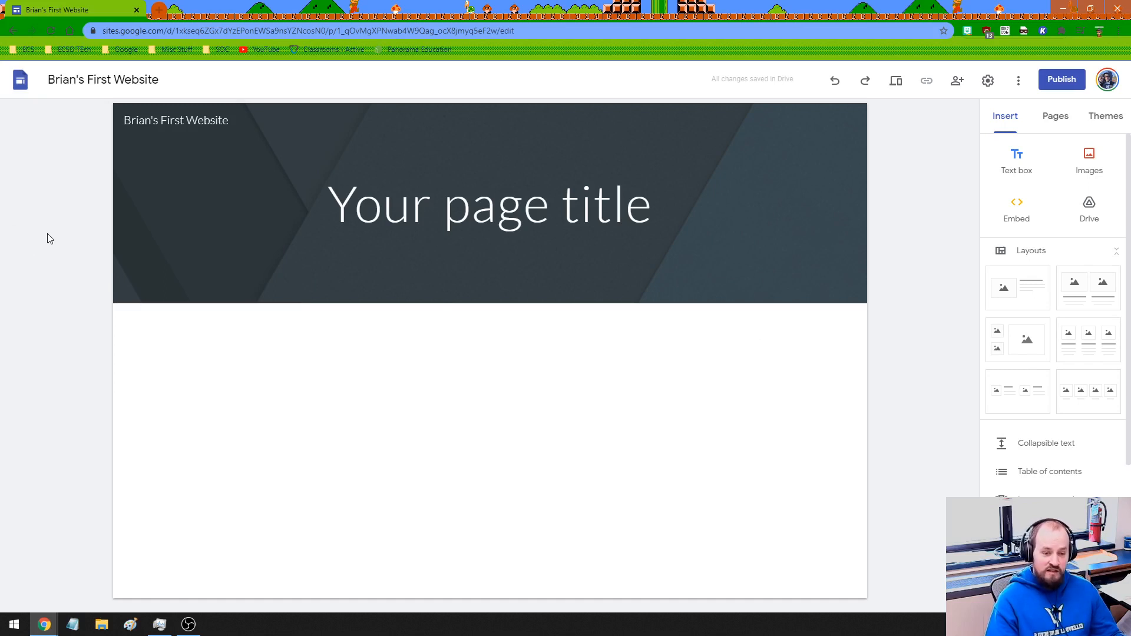
- Apply the Title style and the Bree Serif font to the whole page title in the header
click(357, 207)
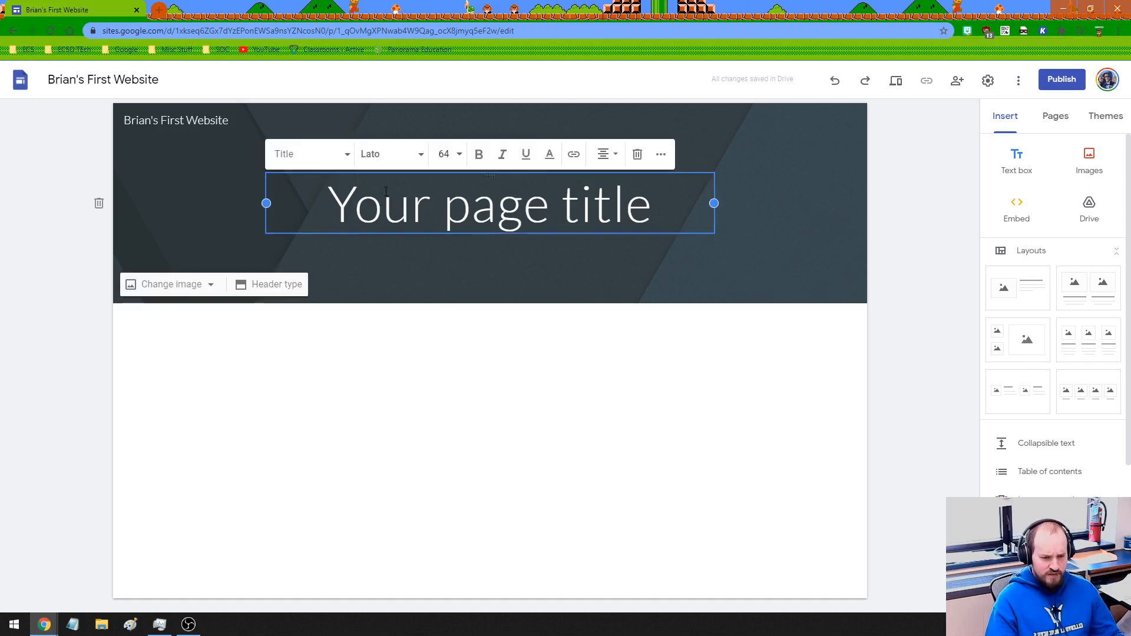
drag(325, 215, 649, 210)
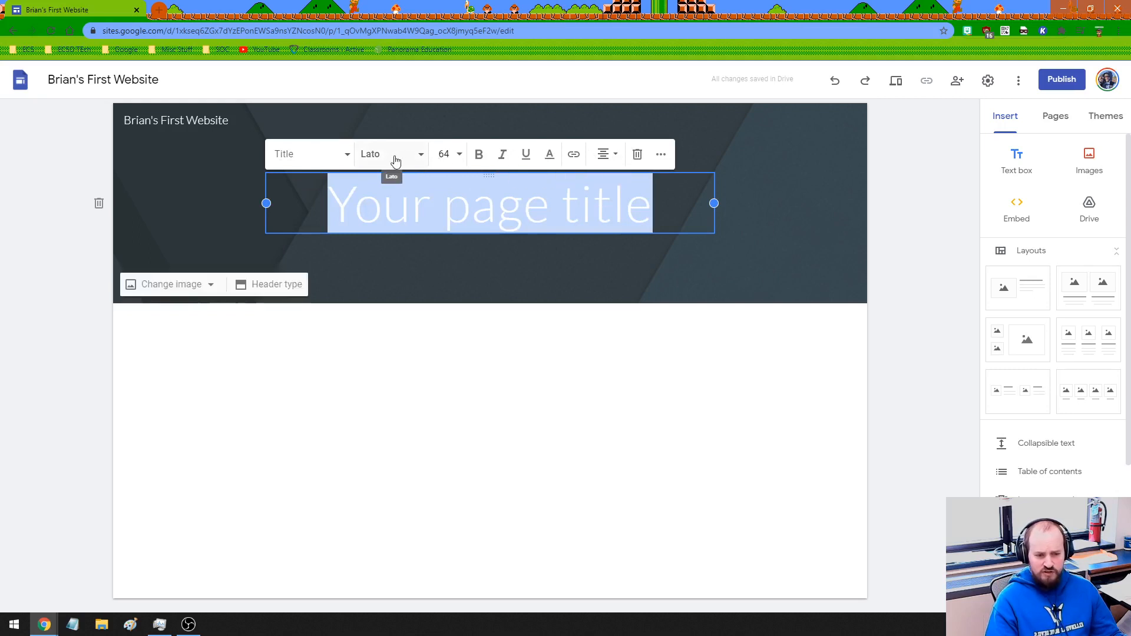
click(342, 159)
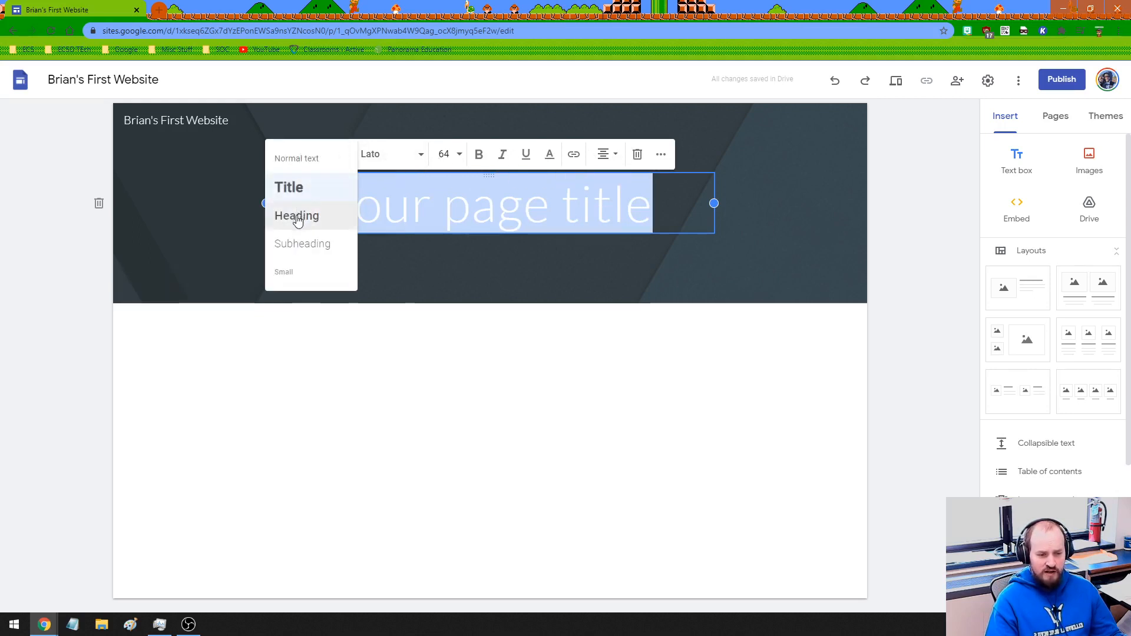
click(291, 188)
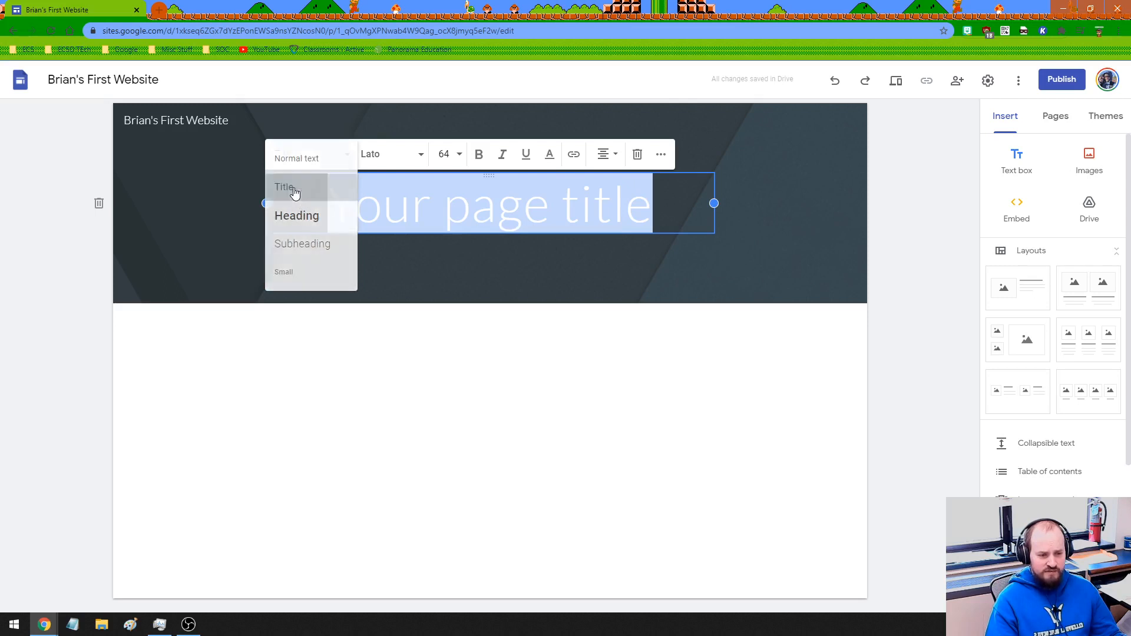
click(398, 154)
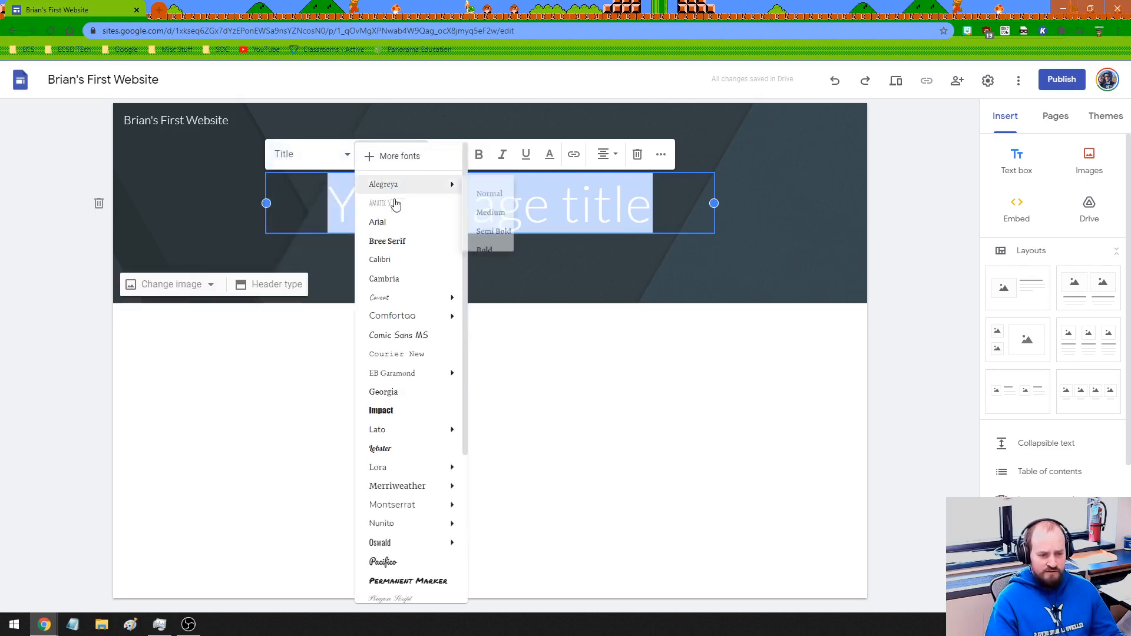
click(389, 242)
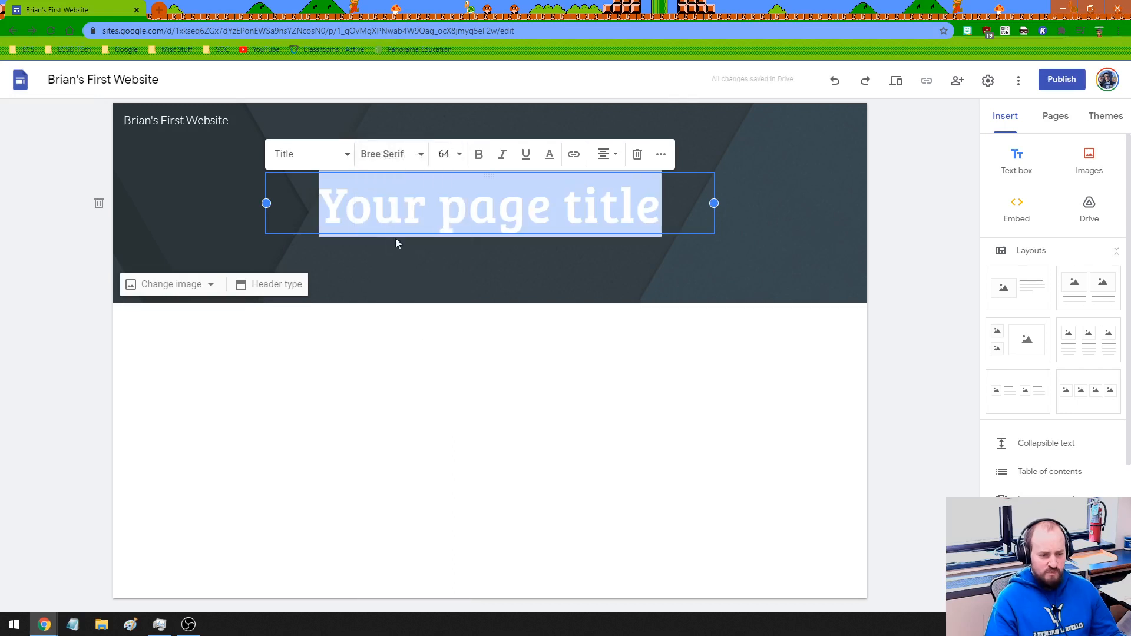
- Replace the placeholder page title text with "Welcome! :)"
double_click(566, 213)
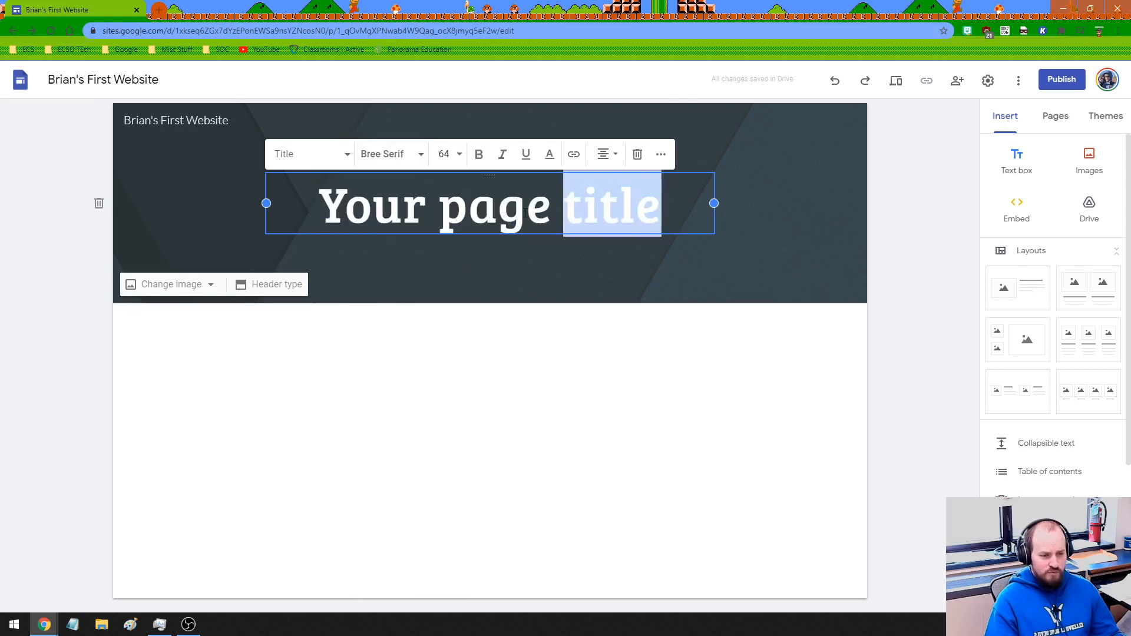
drag(567, 212, 324, 210)
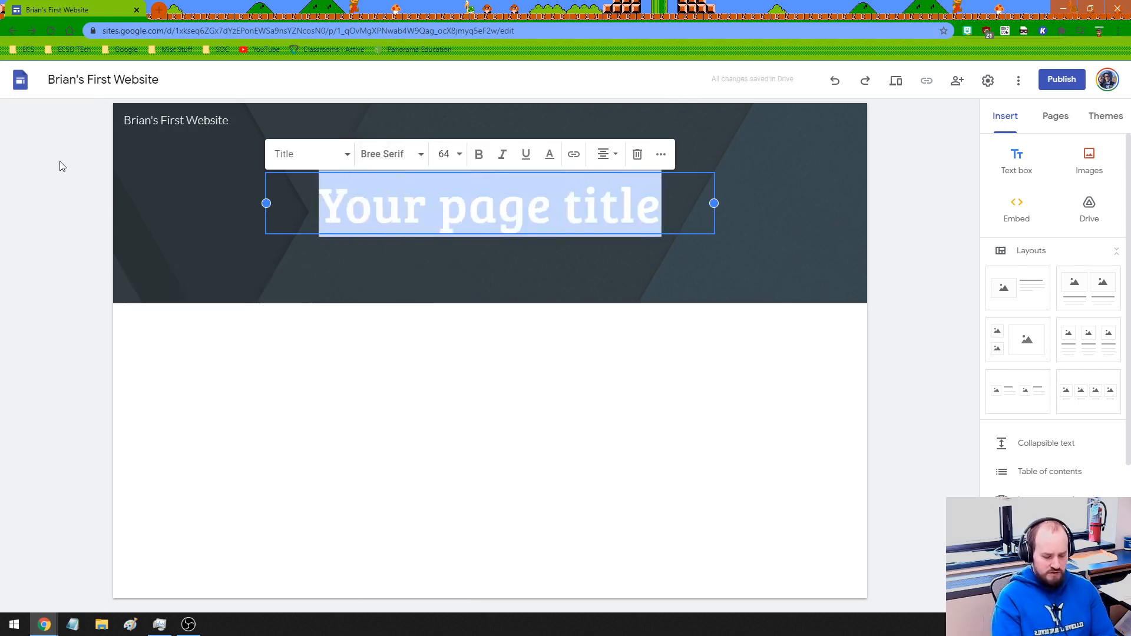
text(Welcome! :))
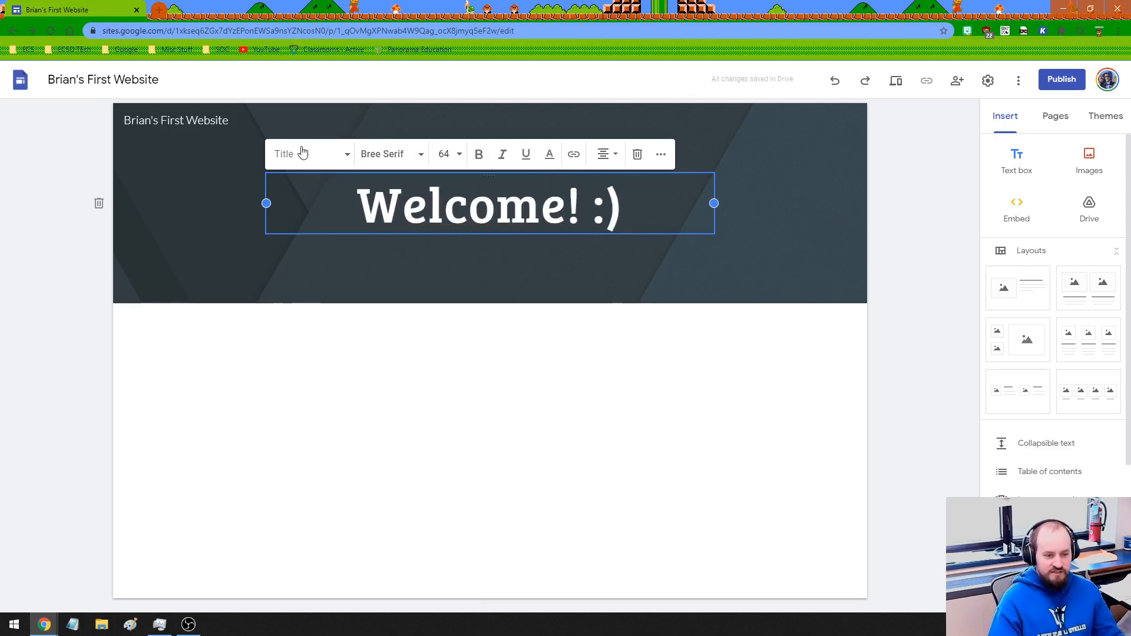
- Make the word "Welcome" in the page title bold
click(460, 156)
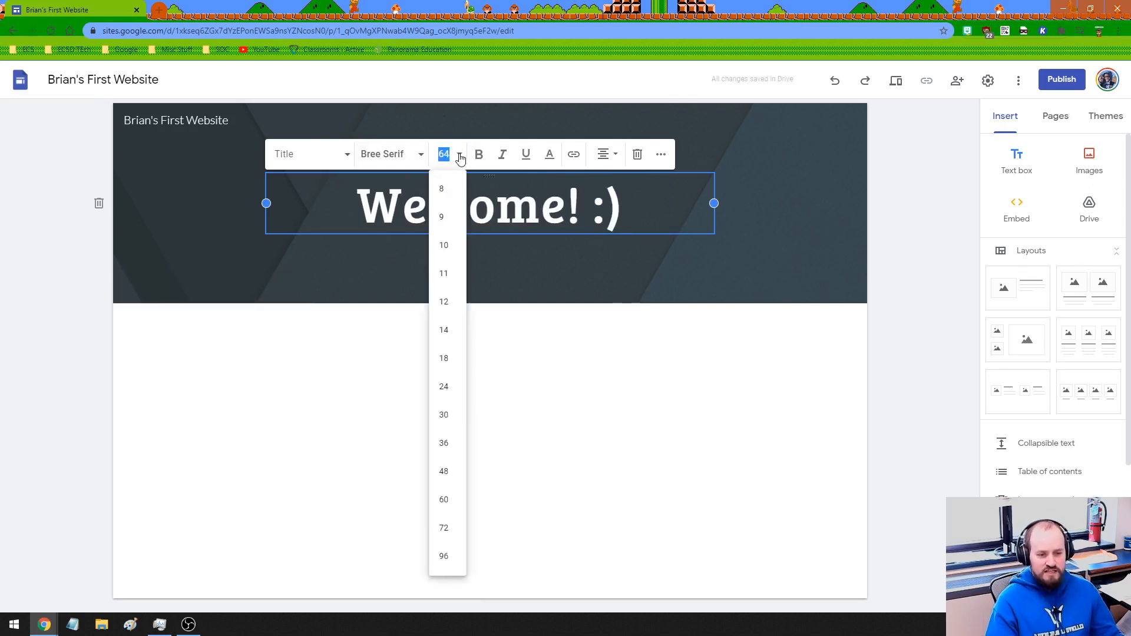
drag(566, 206, 398, 171)
click(479, 154)
click(569, 201)
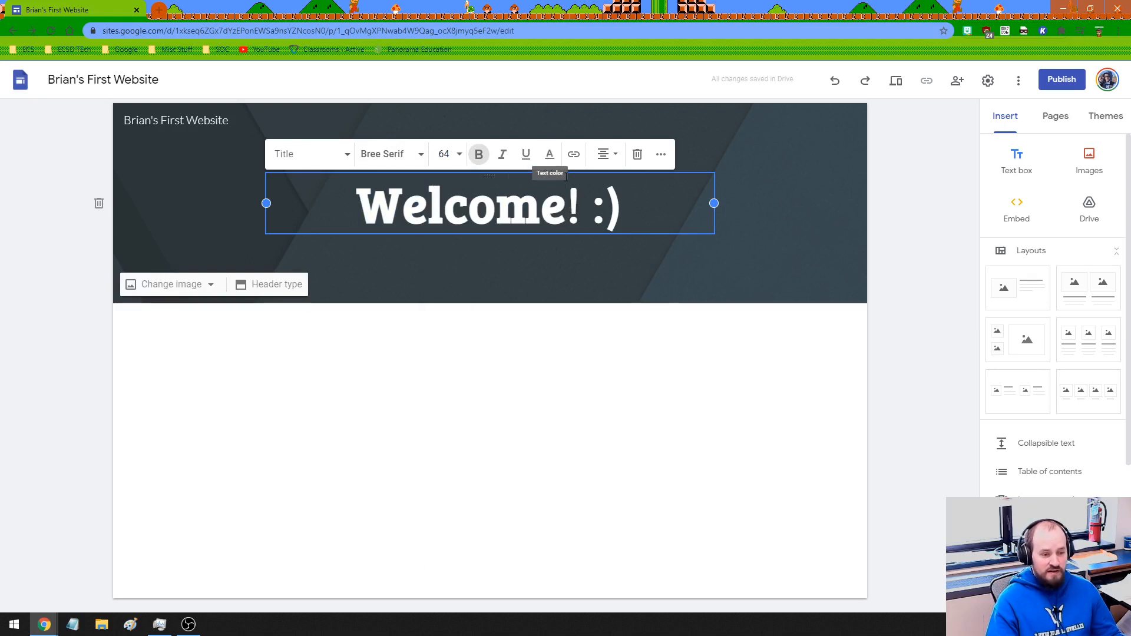
- Color the entire "Welcome! :)" page title orange
drag(623, 204, 356, 200)
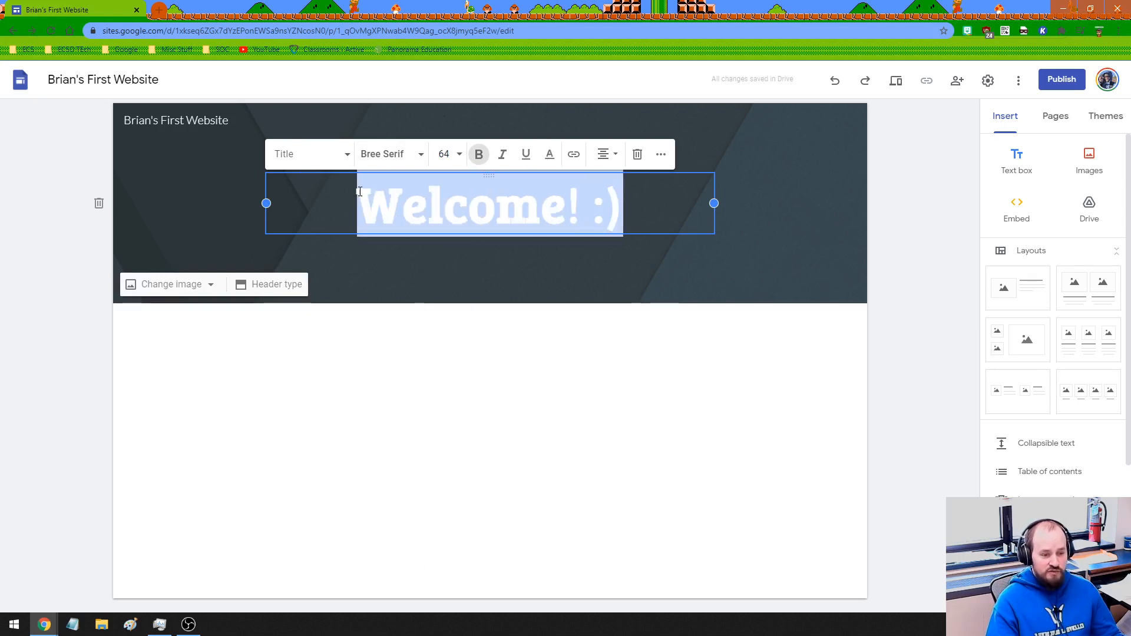
click(550, 155)
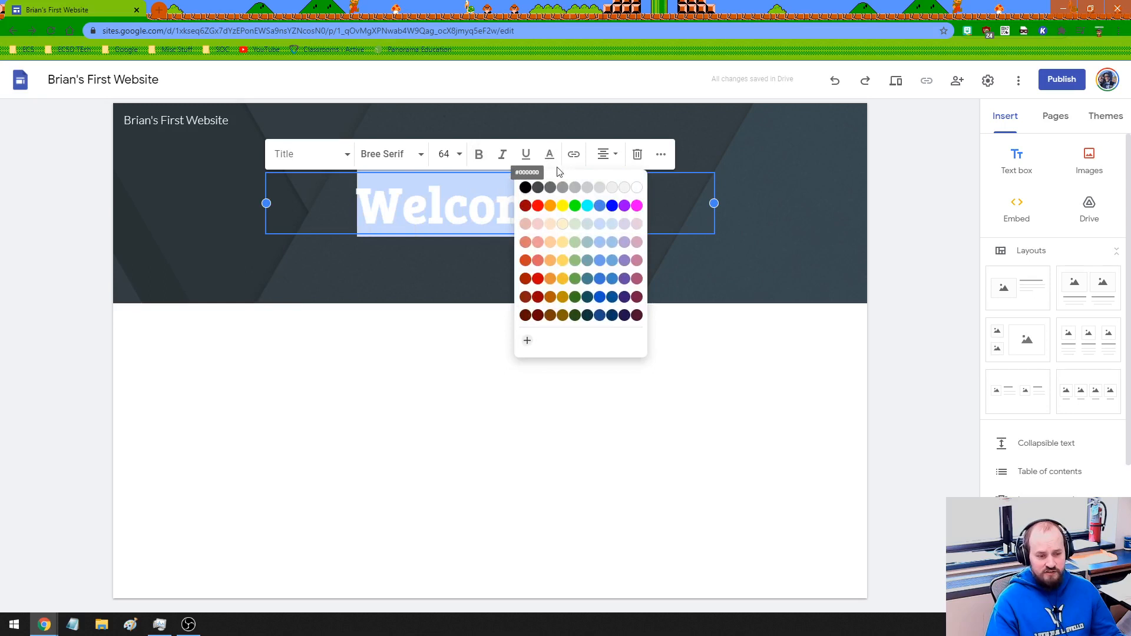
click(553, 211)
click(663, 209)
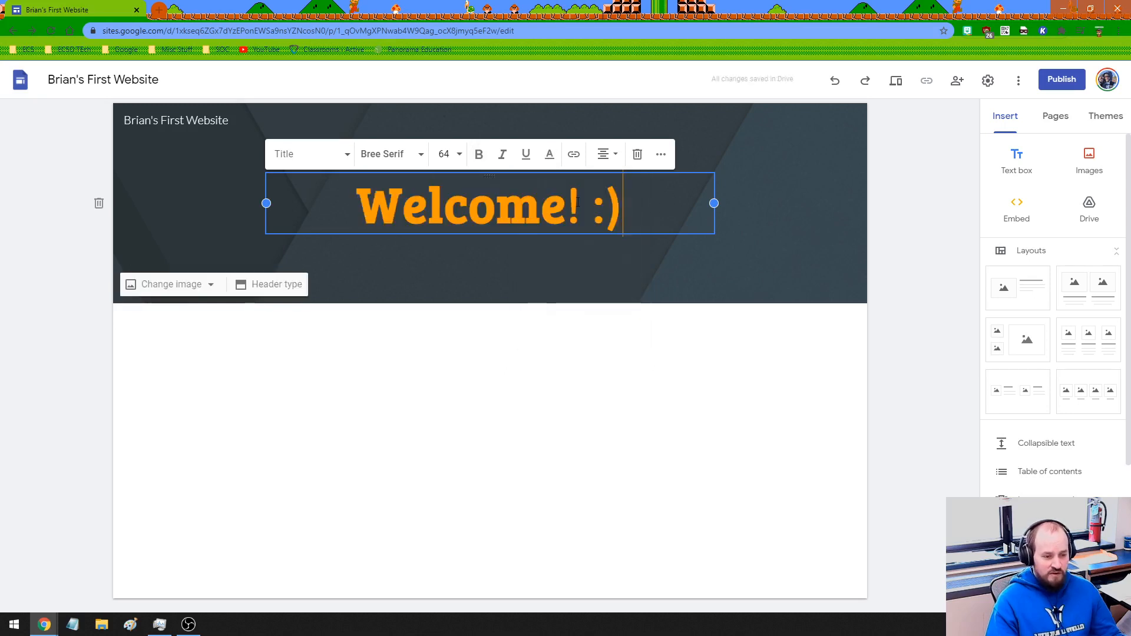
- Try left, right and justified alignment on the "Welcome! :)" page title, and return it to center alignment
click(605, 156)
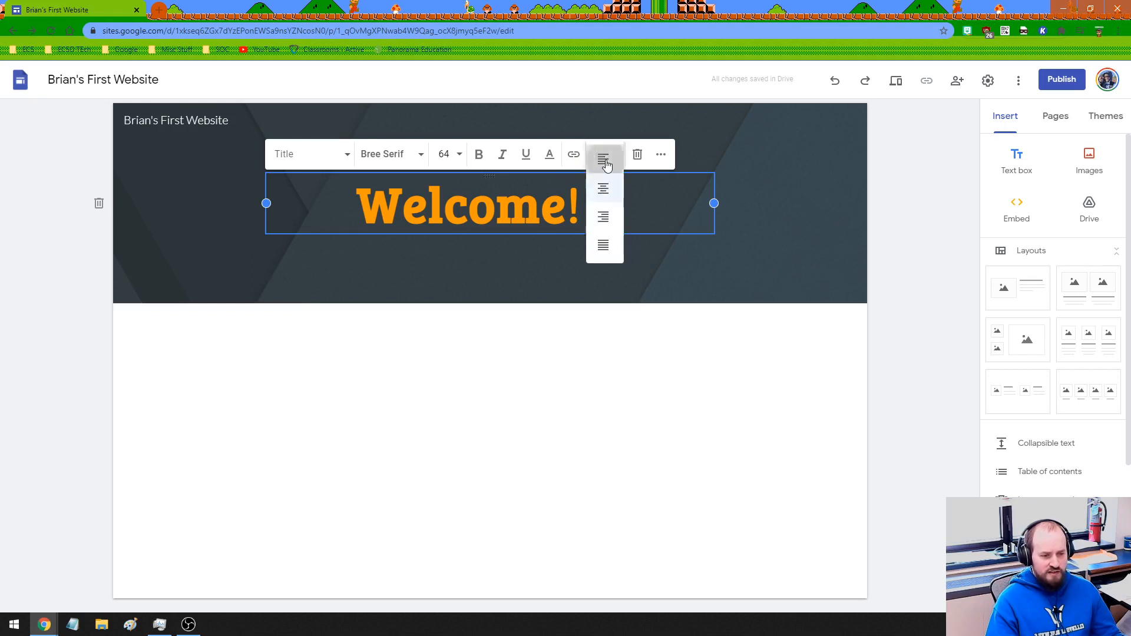
click(605, 162)
click(603, 157)
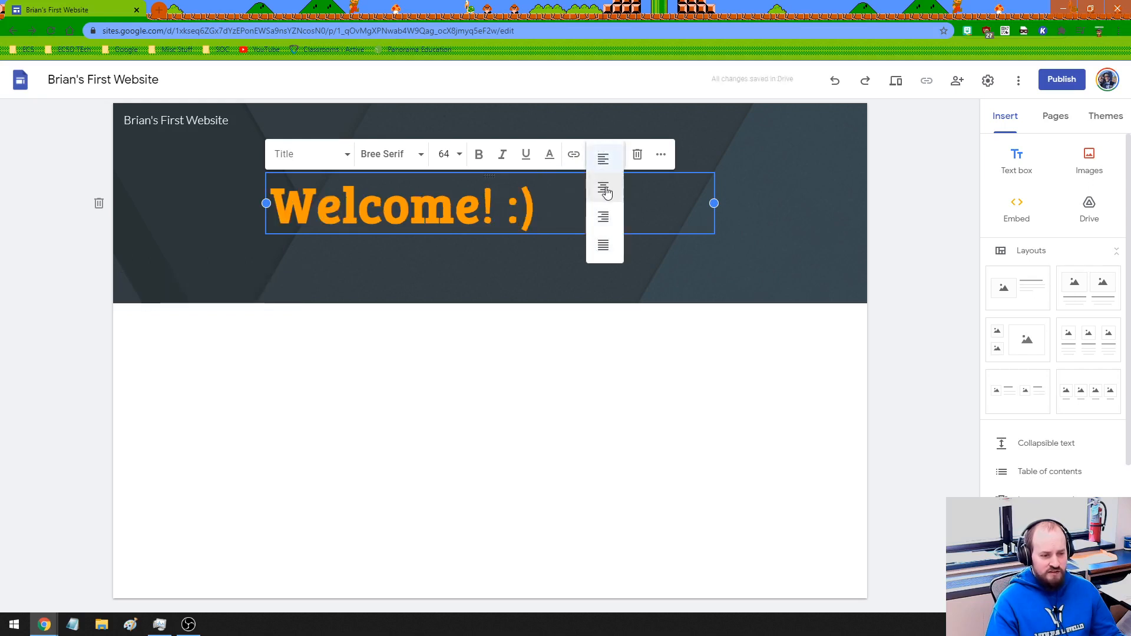
click(604, 189)
click(605, 155)
click(604, 217)
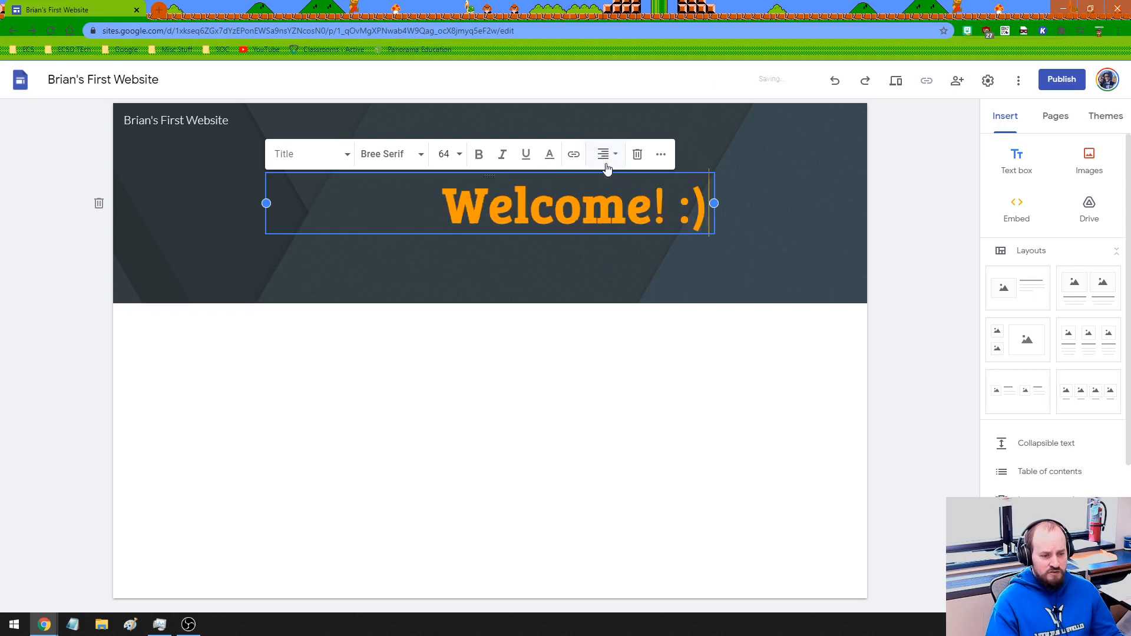
click(604, 158)
click(606, 244)
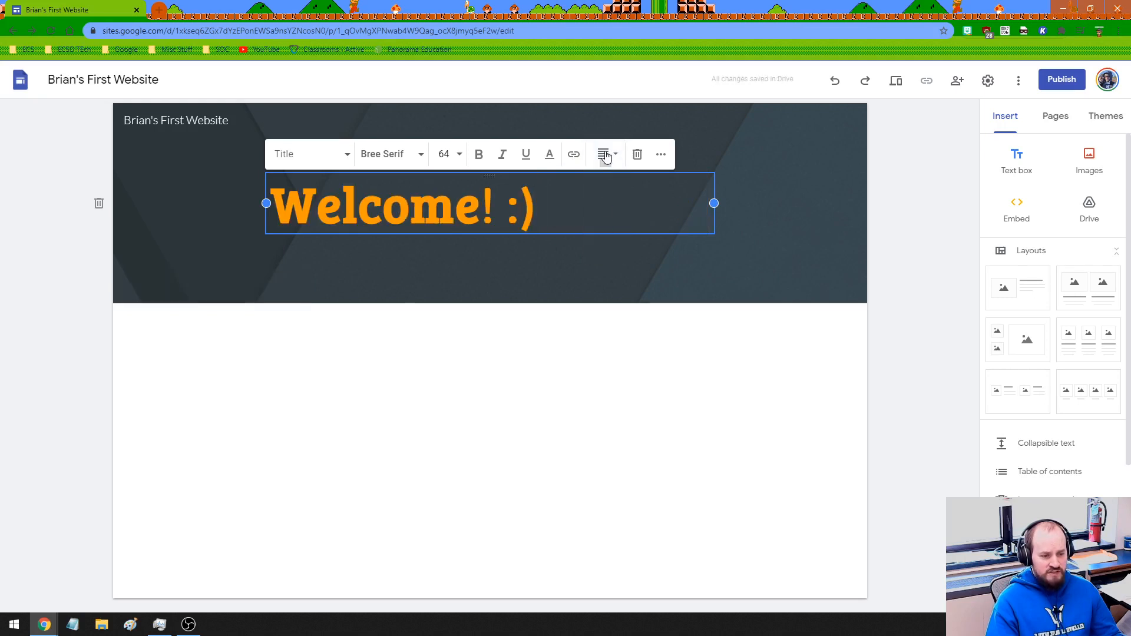
click(605, 155)
click(606, 187)
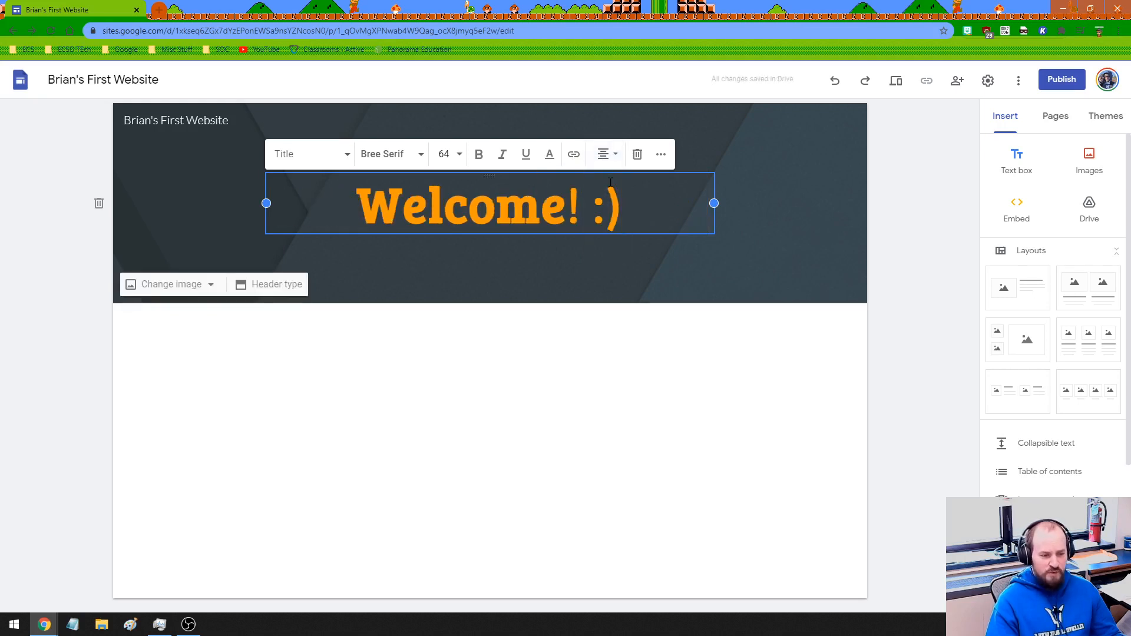
click(662, 157)
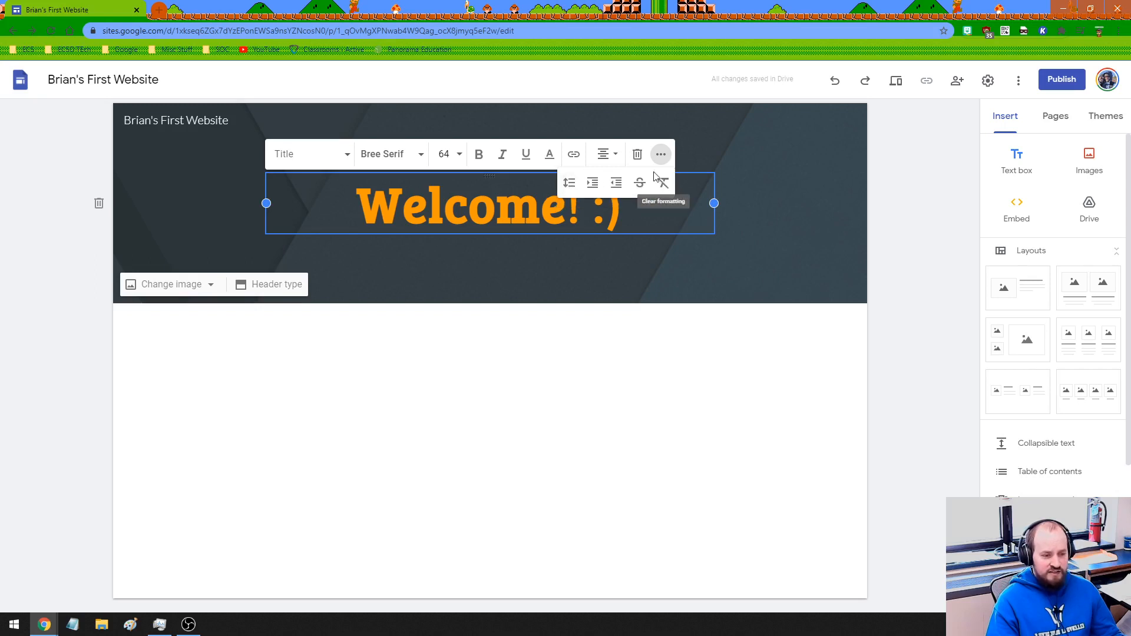
click(660, 157)
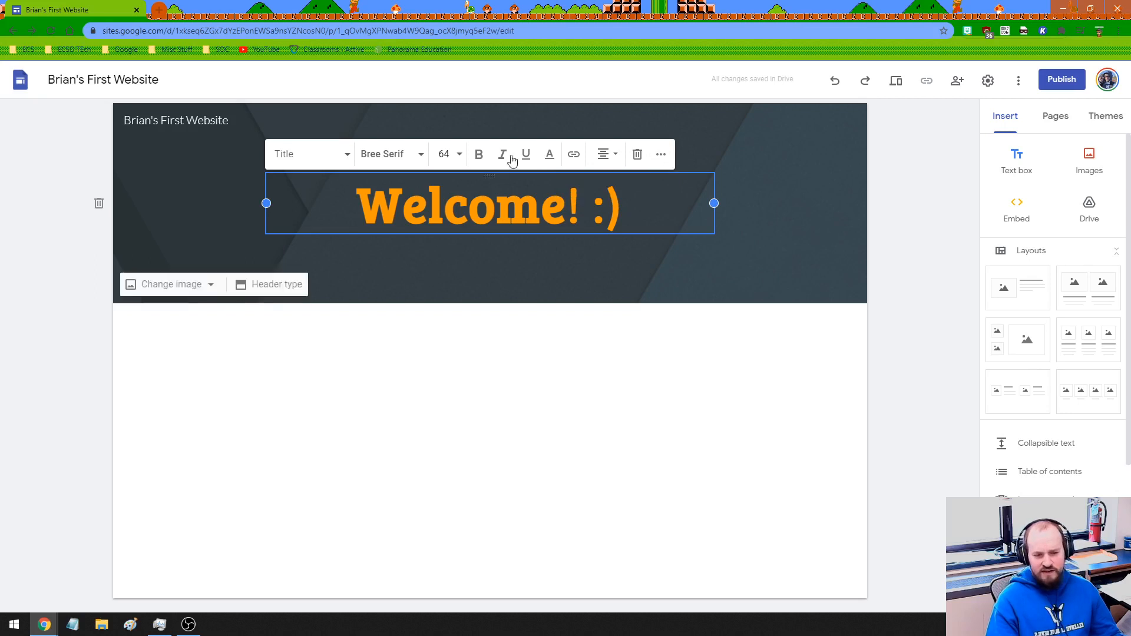
click(41, 168)
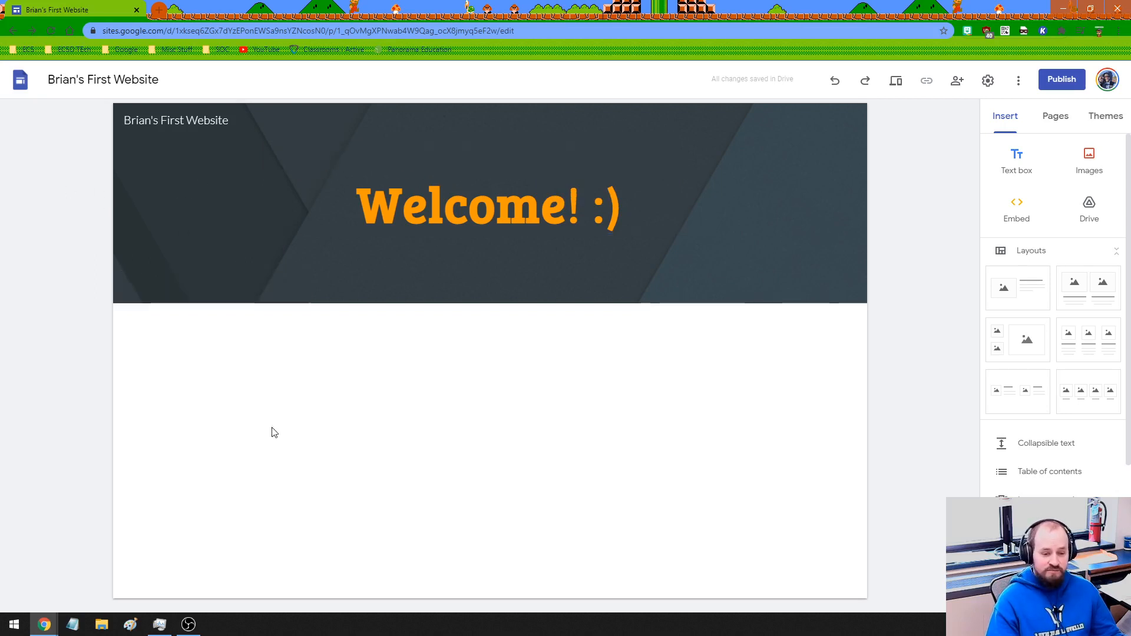
- Change the header image to the green polka-dot pattern from the image gallery
mouse_move(194, 282)
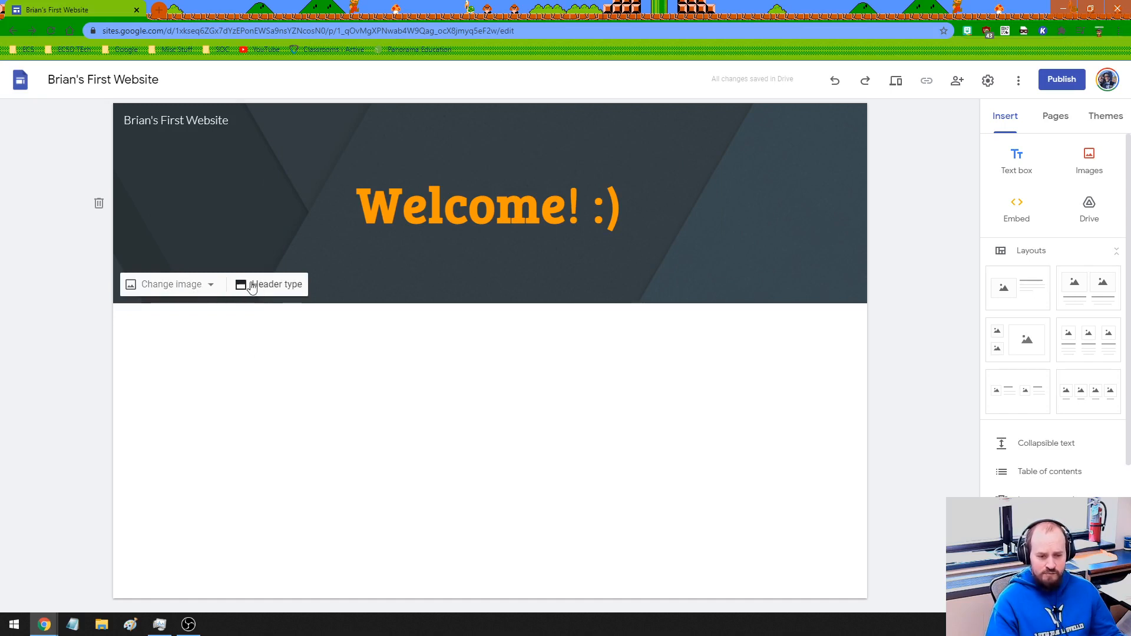
click(207, 285)
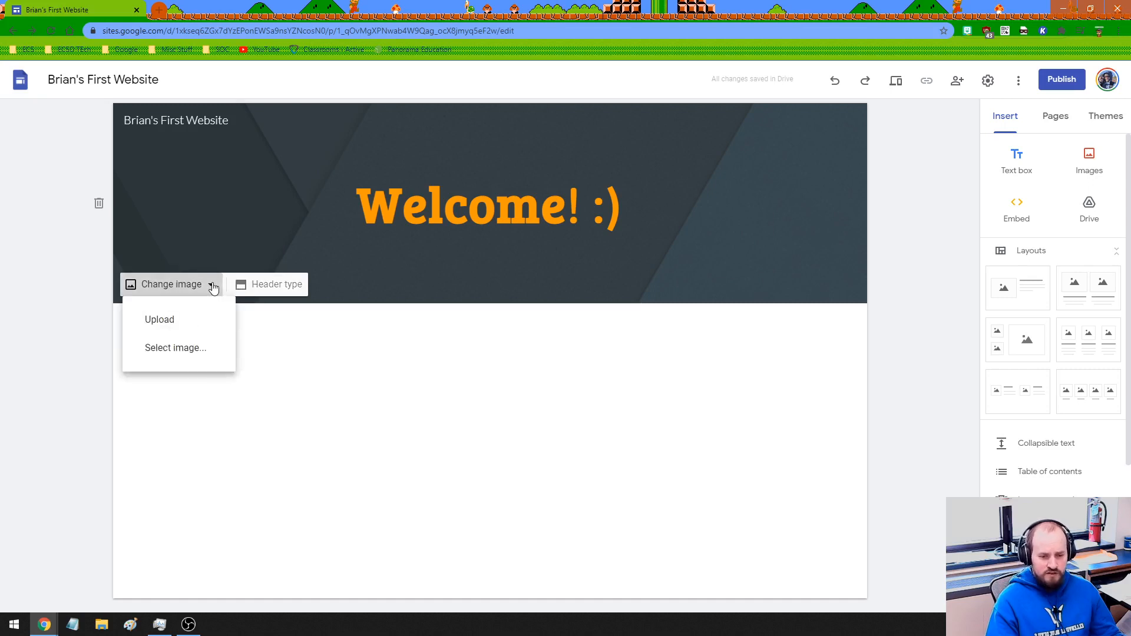
click(174, 347)
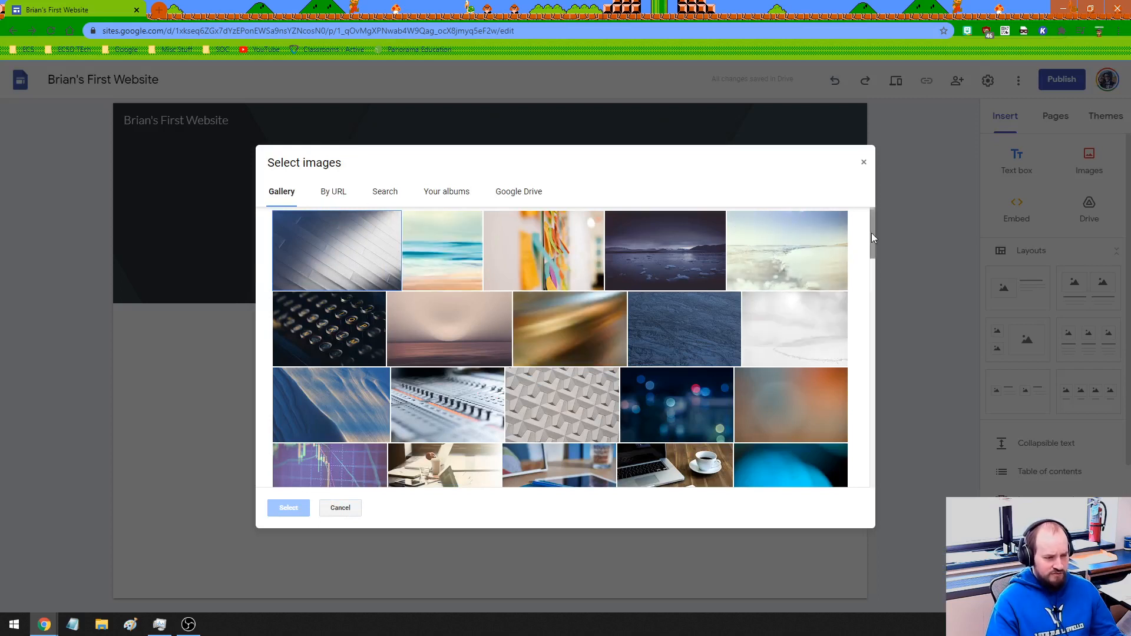
drag(871, 232, 864, 354)
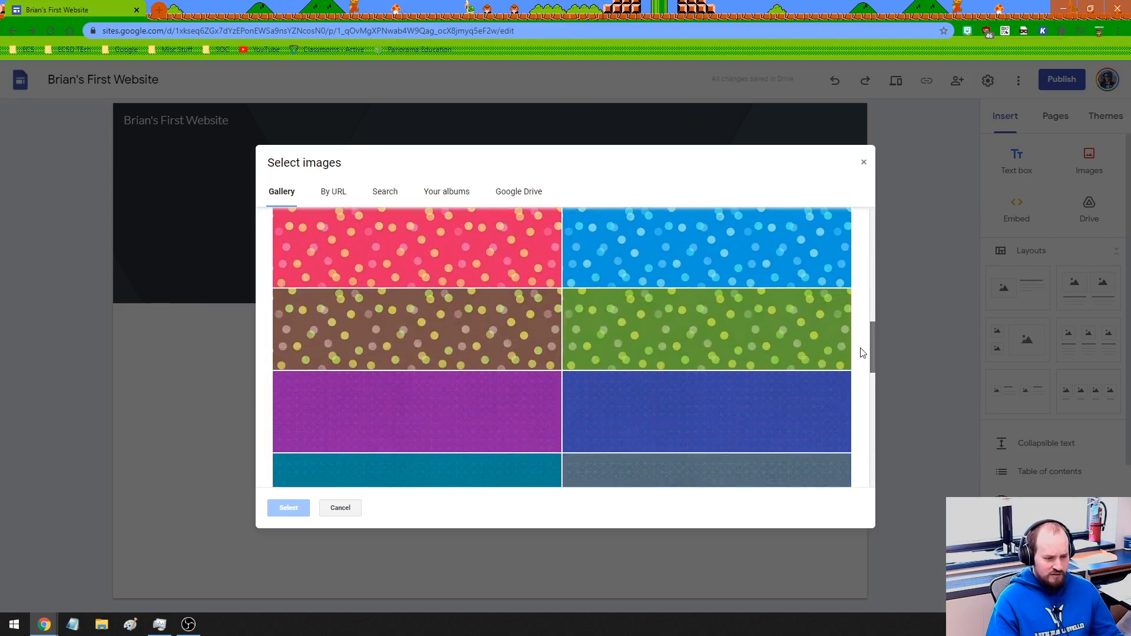
click(744, 348)
click(297, 507)
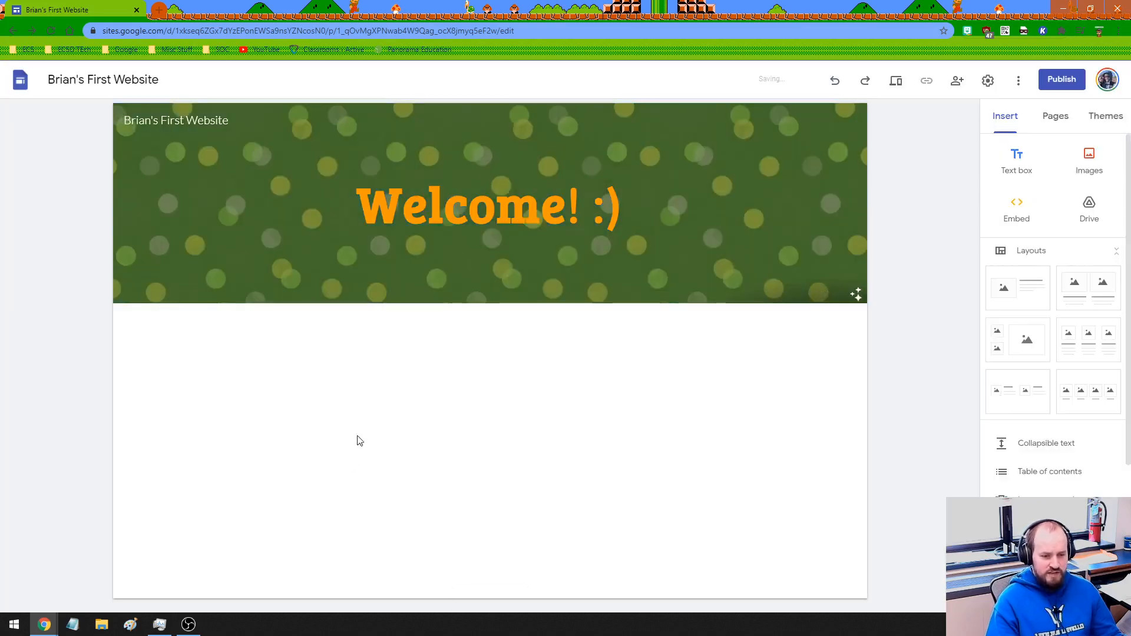
- Try the Cover, Large banner and Title only header types, and return the header to the Banner type
mouse_move(246, 247)
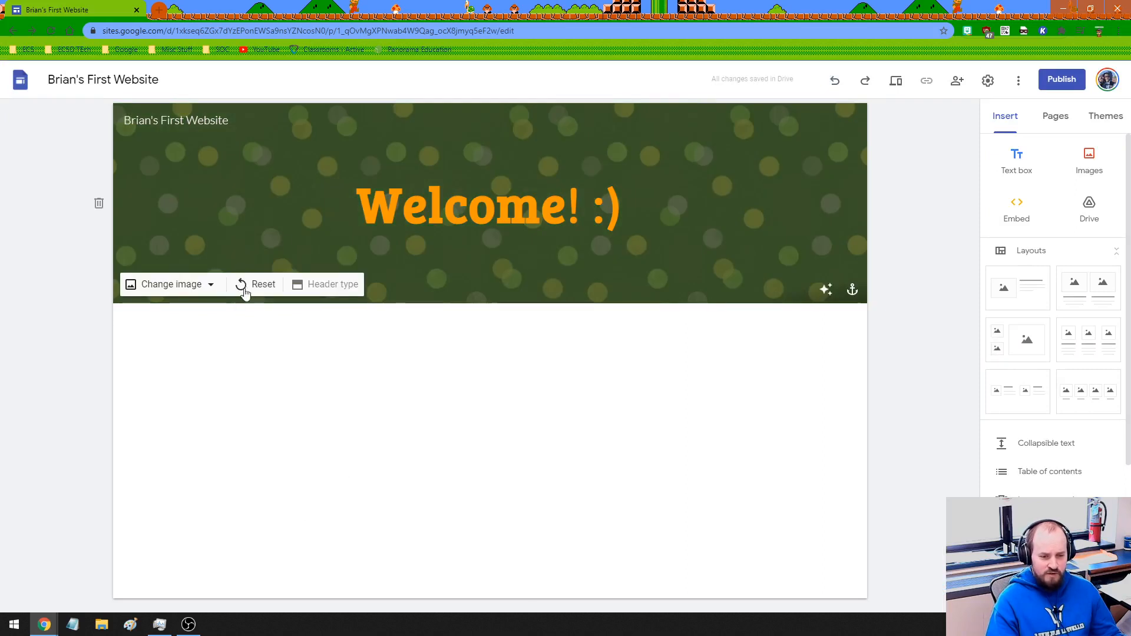
click(317, 287)
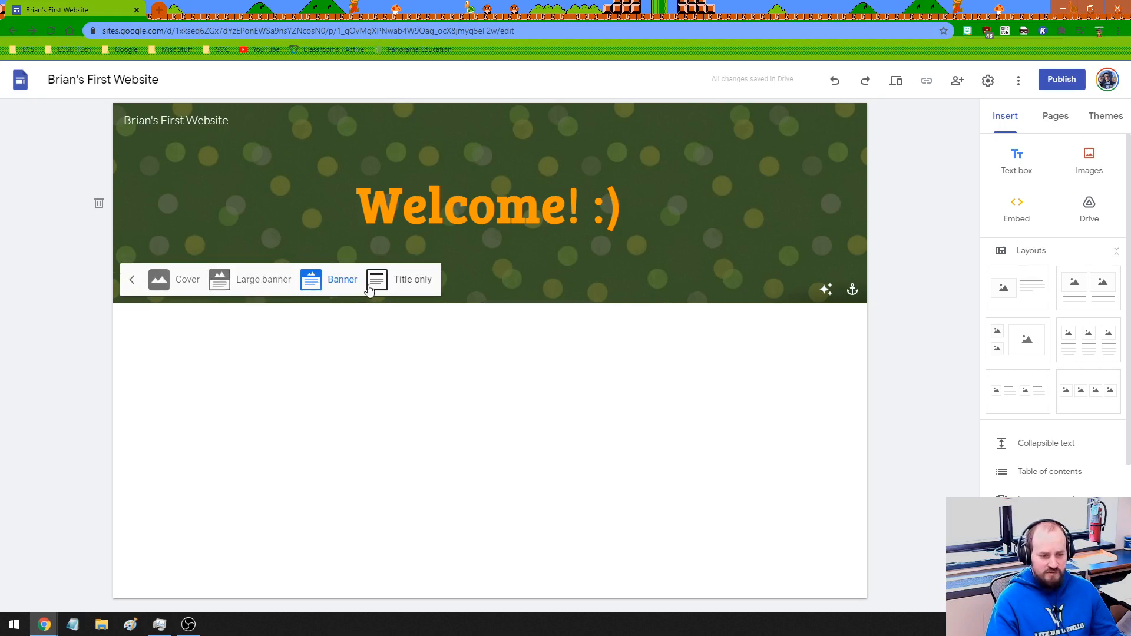
click(180, 284)
scroll(414, 377, down, 2)
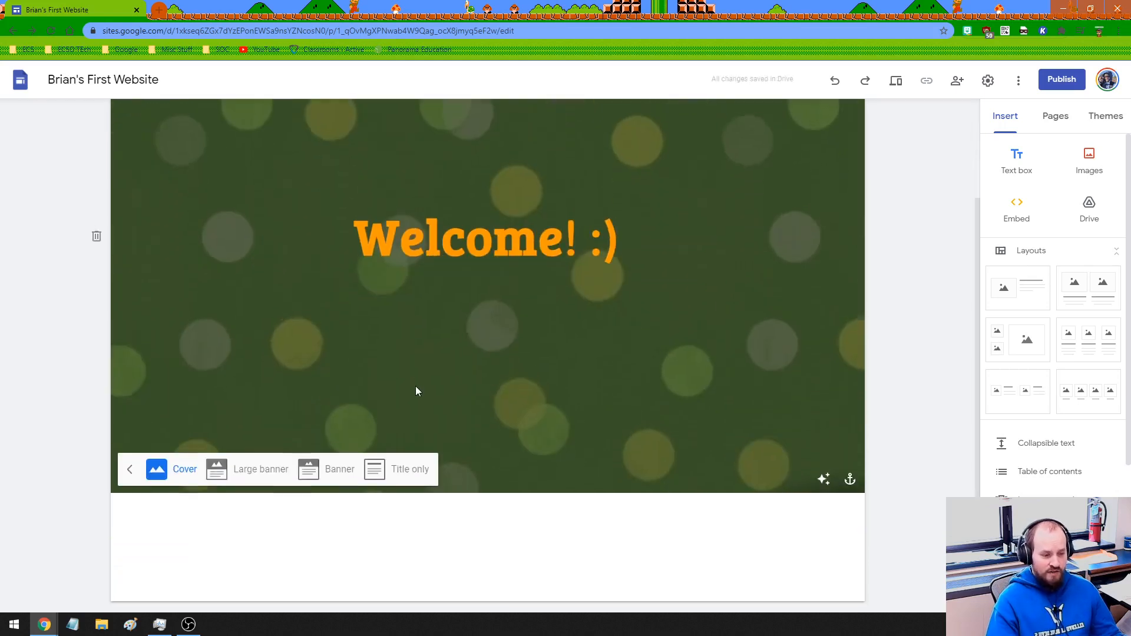
scroll(415, 386, up, 2)
scroll(412, 388, down, 2)
scroll(263, 508, up, 2)
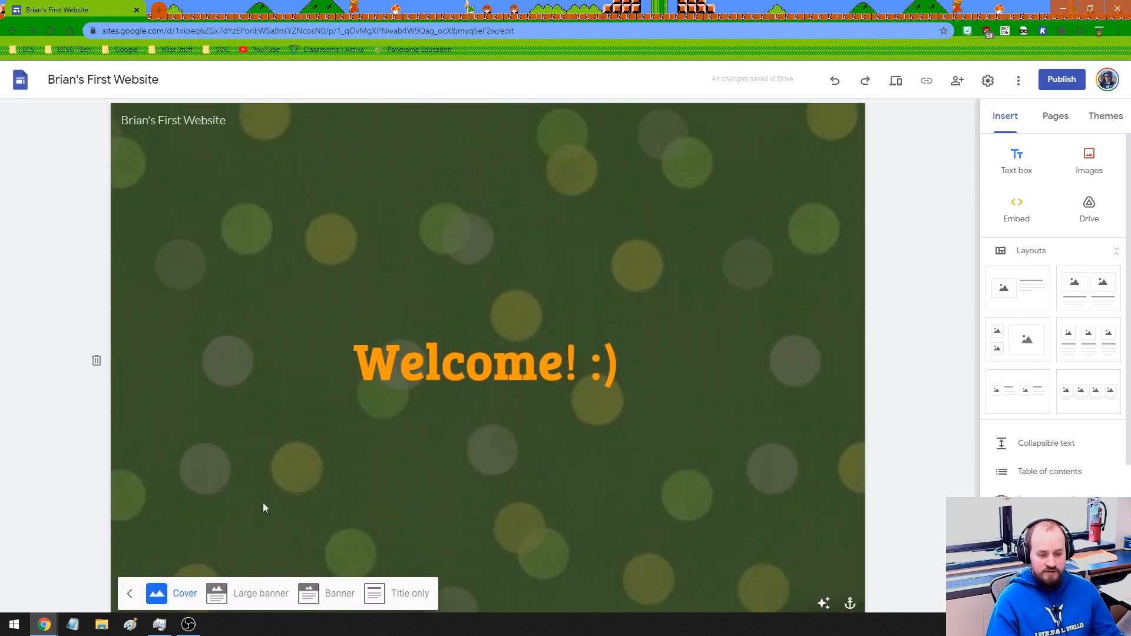
click(238, 593)
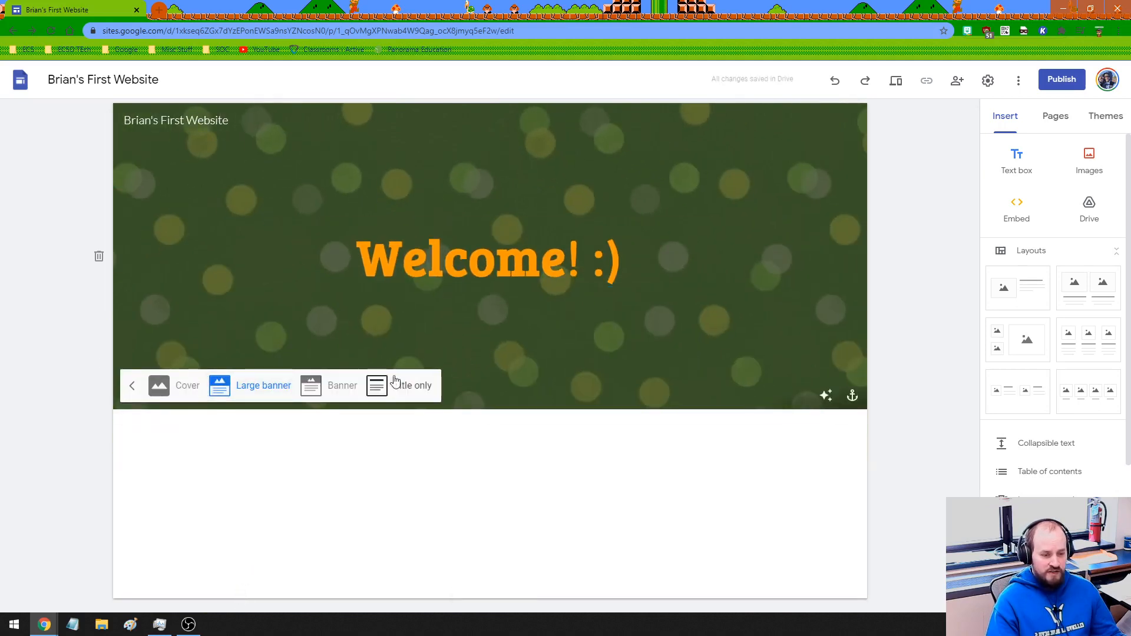
click(335, 388)
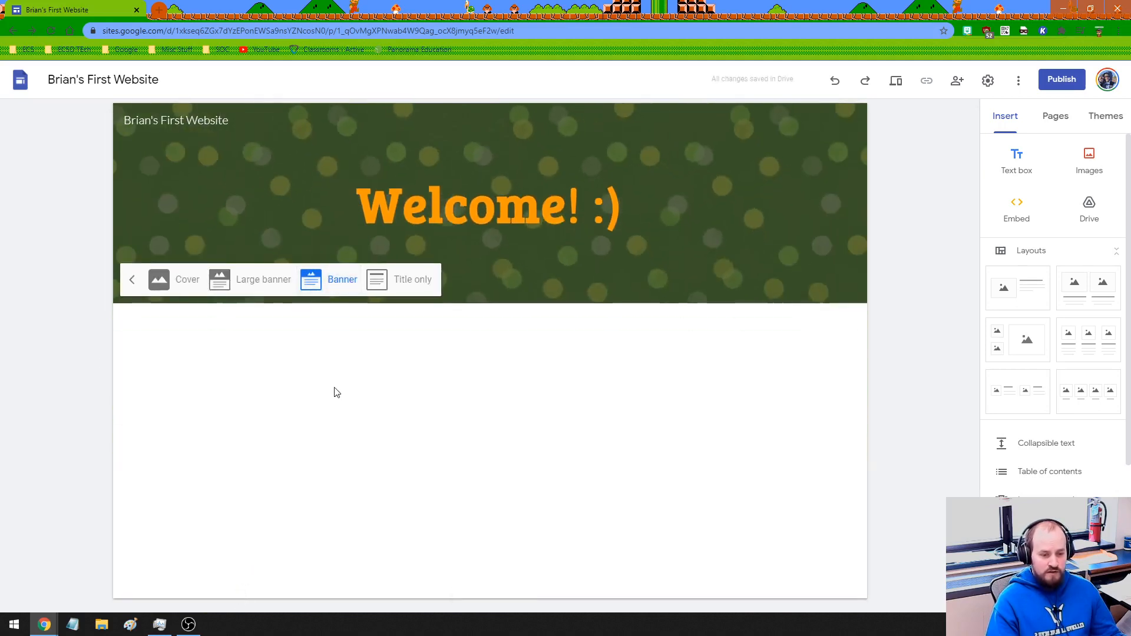
click(381, 279)
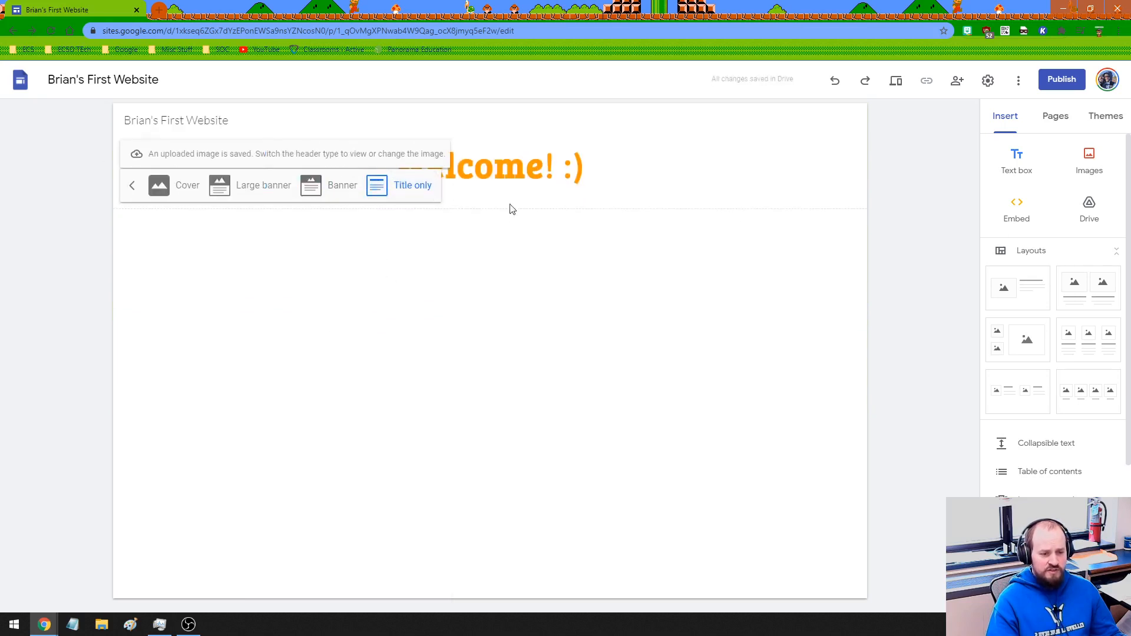
click(322, 187)
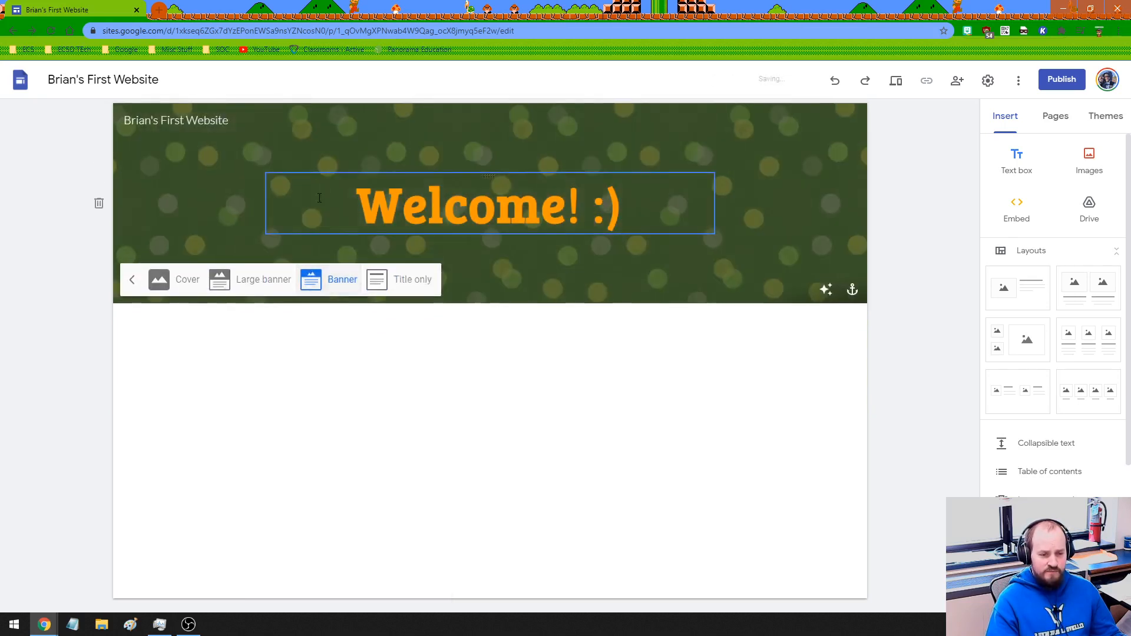
click(130, 281)
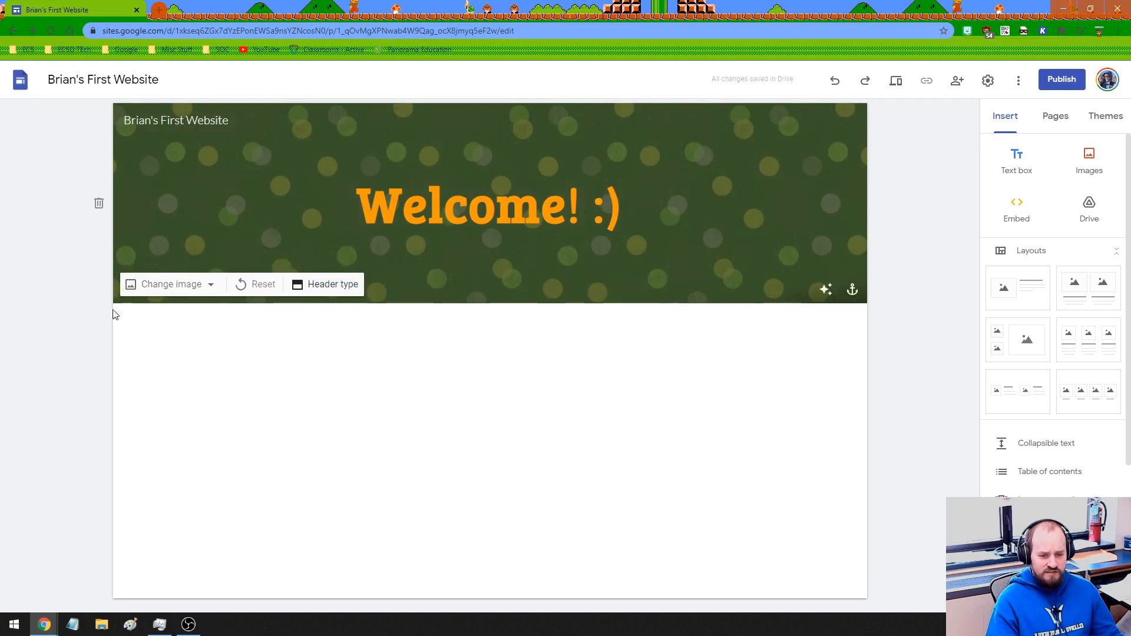
- Toggle the header image's readability adjustment off and back on to compare the two looks
click(825, 291)
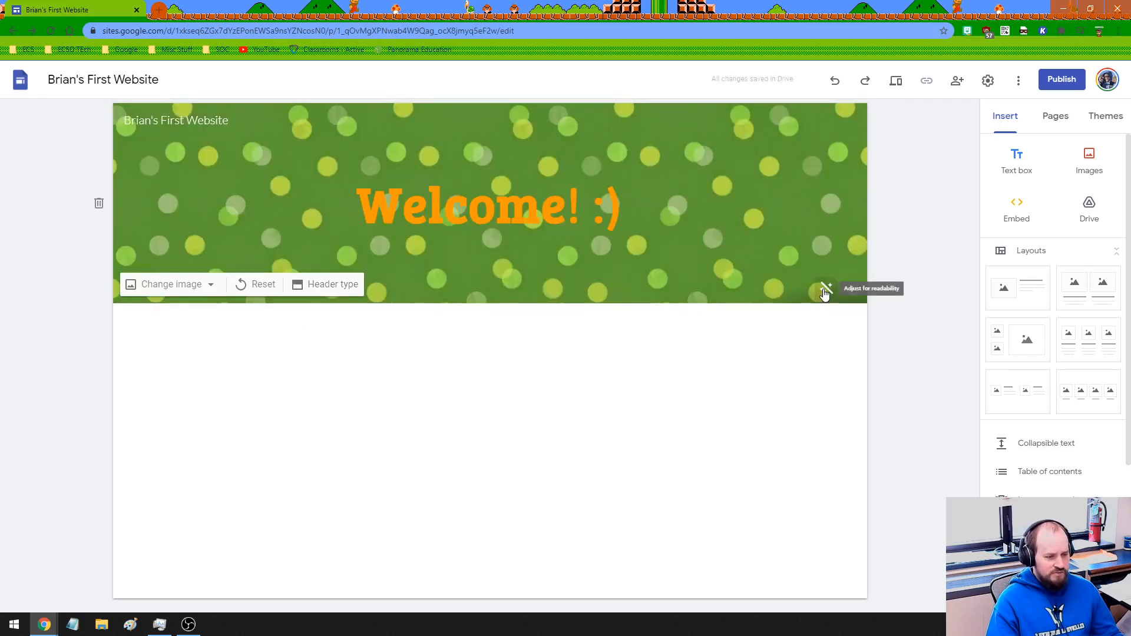
click(824, 291)
click(824, 291)
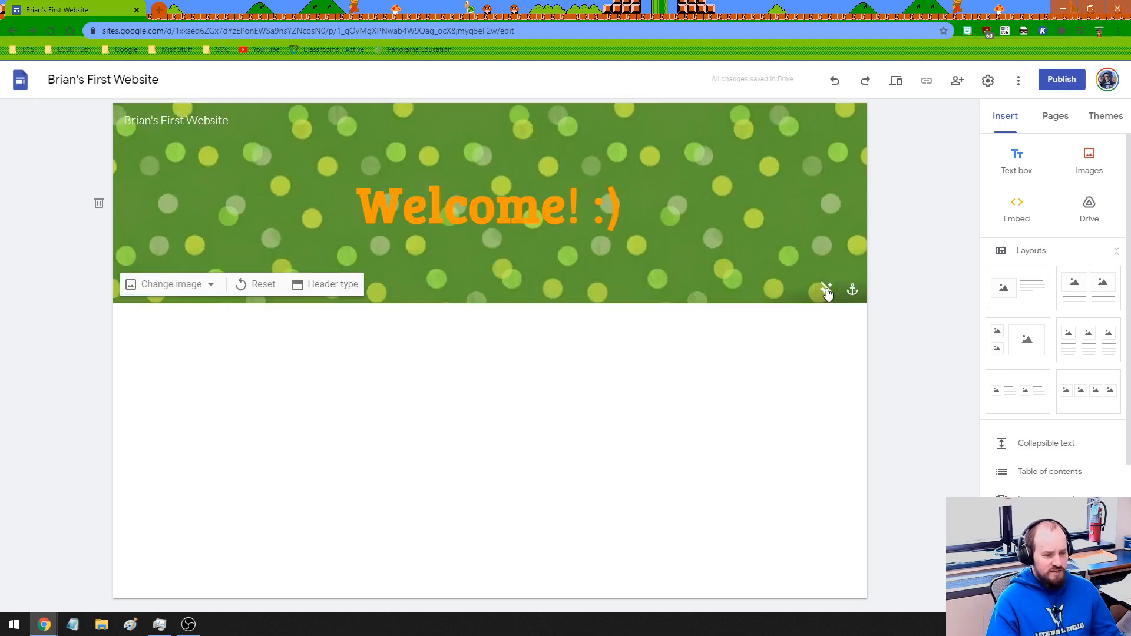
click(826, 291)
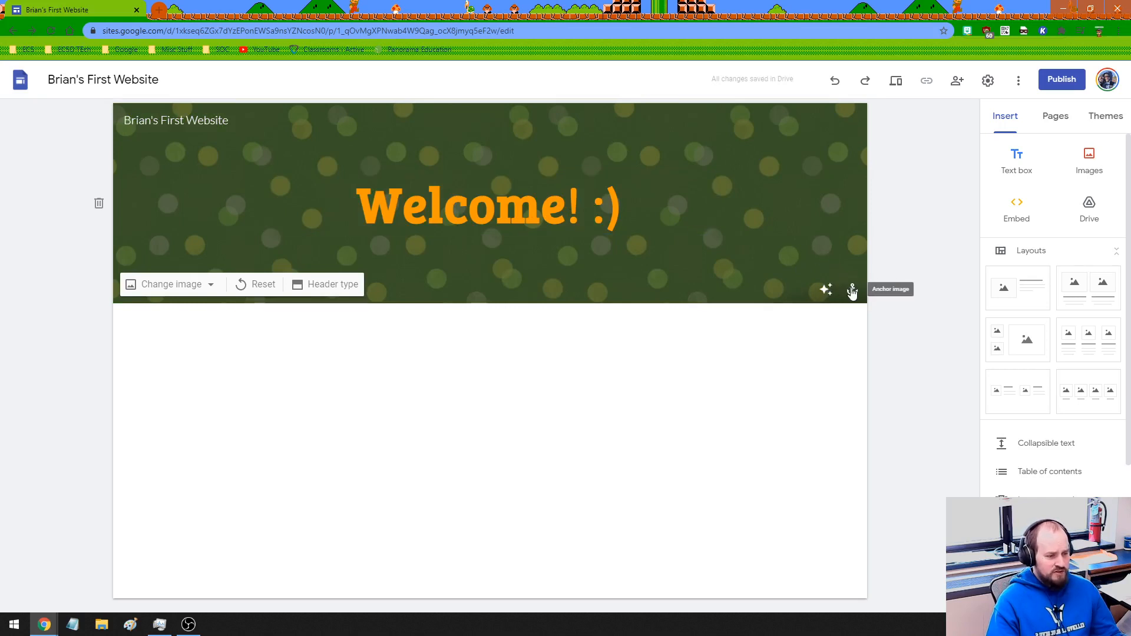
- Try anchoring the header image to the top, bottom, left and right, and return its anchor to the center
click(852, 291)
click(816, 348)
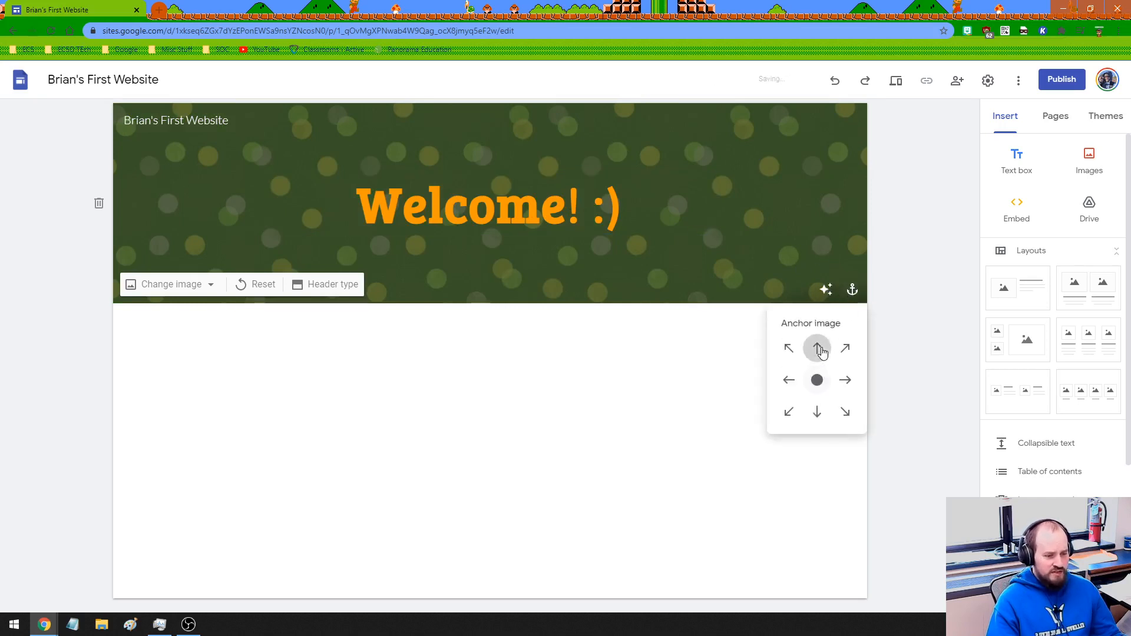
click(817, 411)
click(788, 380)
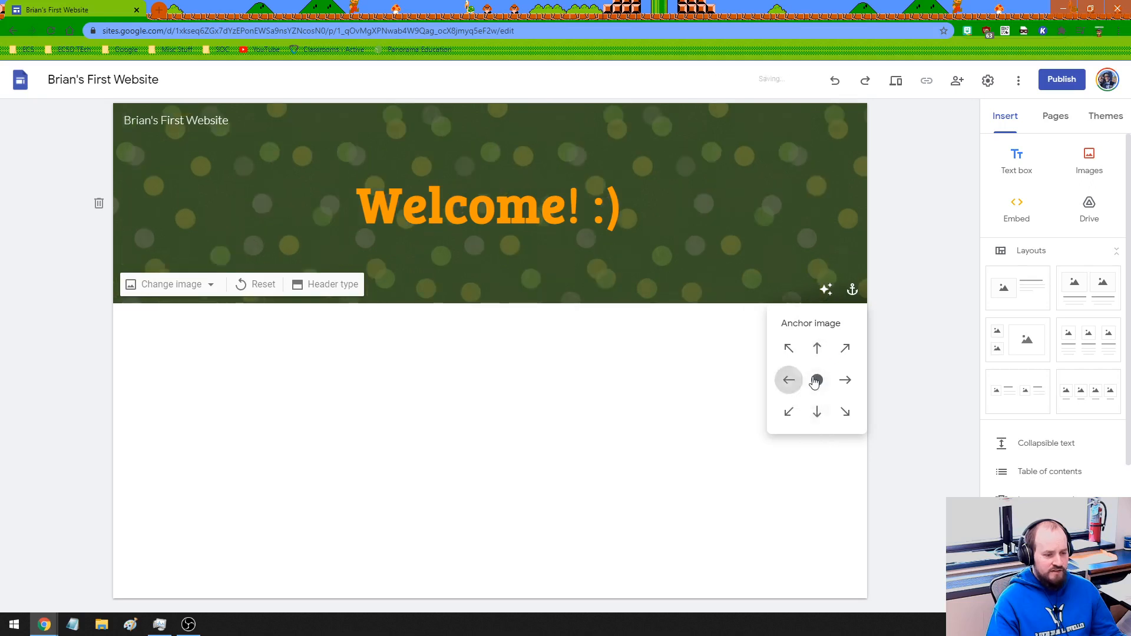
click(848, 385)
click(817, 380)
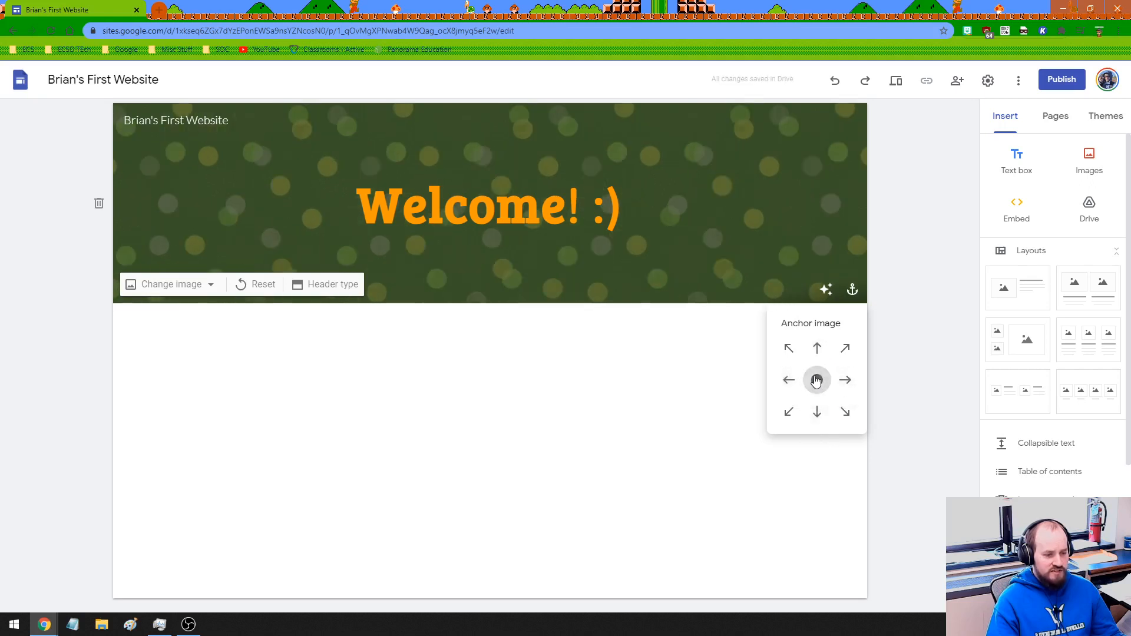
click(853, 290)
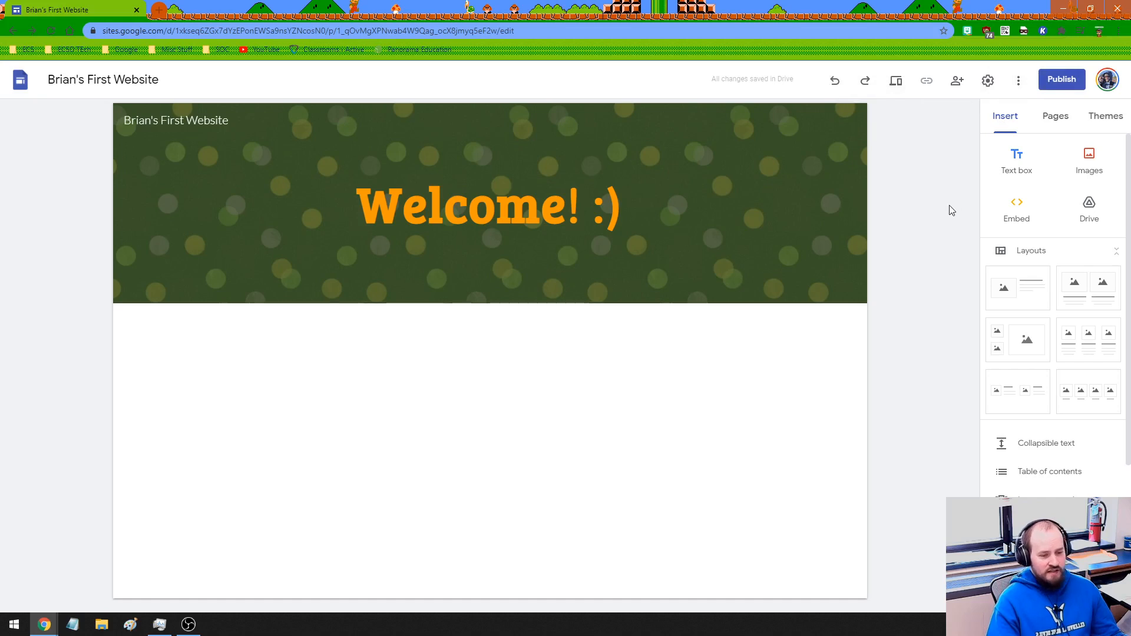
- Insert a text box below the header reading "Welcome to my first website!" and center its text
click(1018, 162)
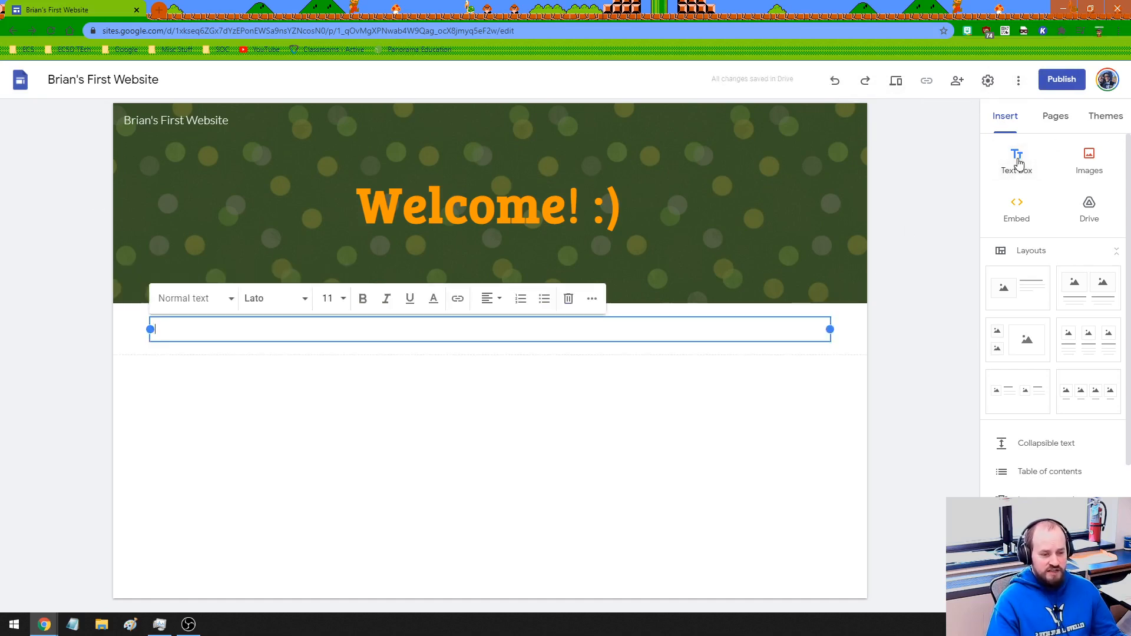
text(Welcome to my fi)
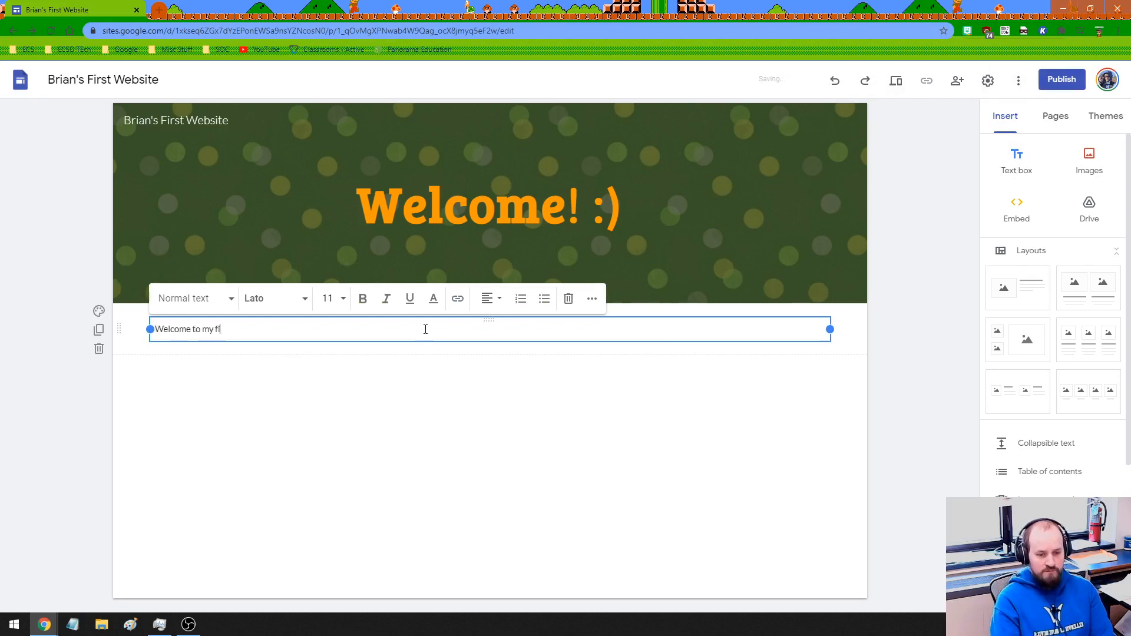
text(rst website!)
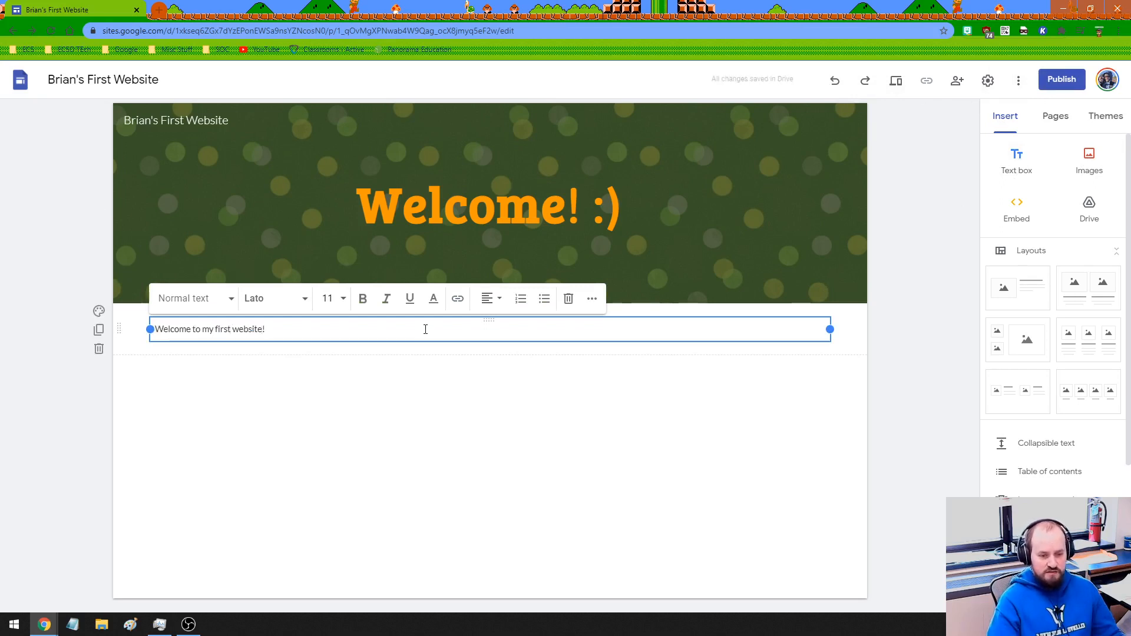
click(490, 298)
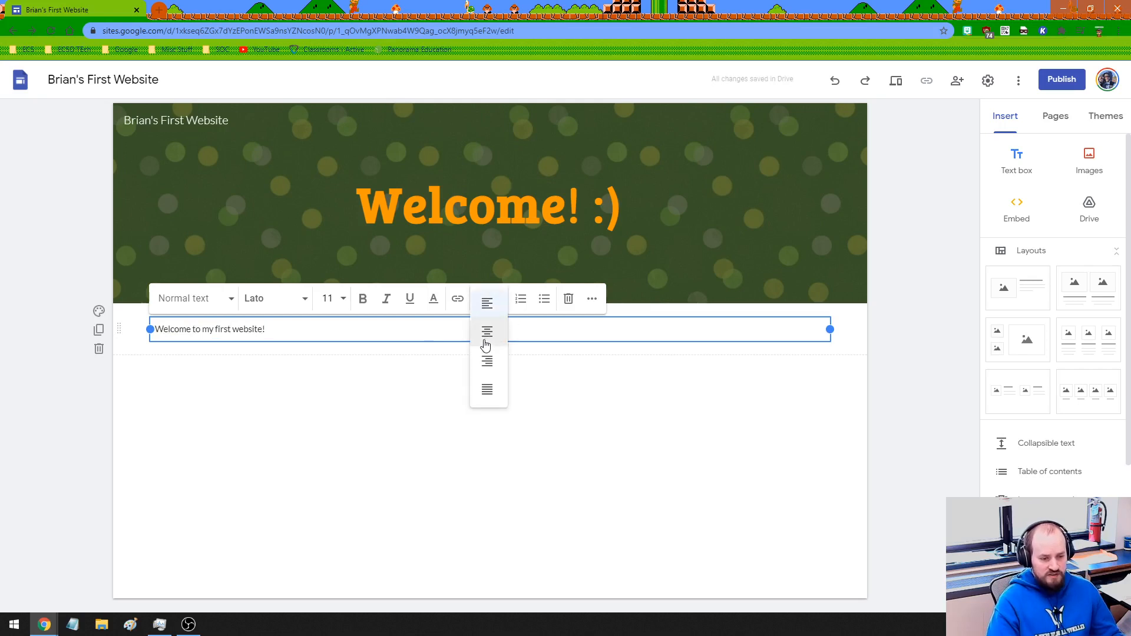
click(487, 331)
- Set the font size of the centered text "Welcome to my first website!" to 30
drag(437, 329, 546, 329)
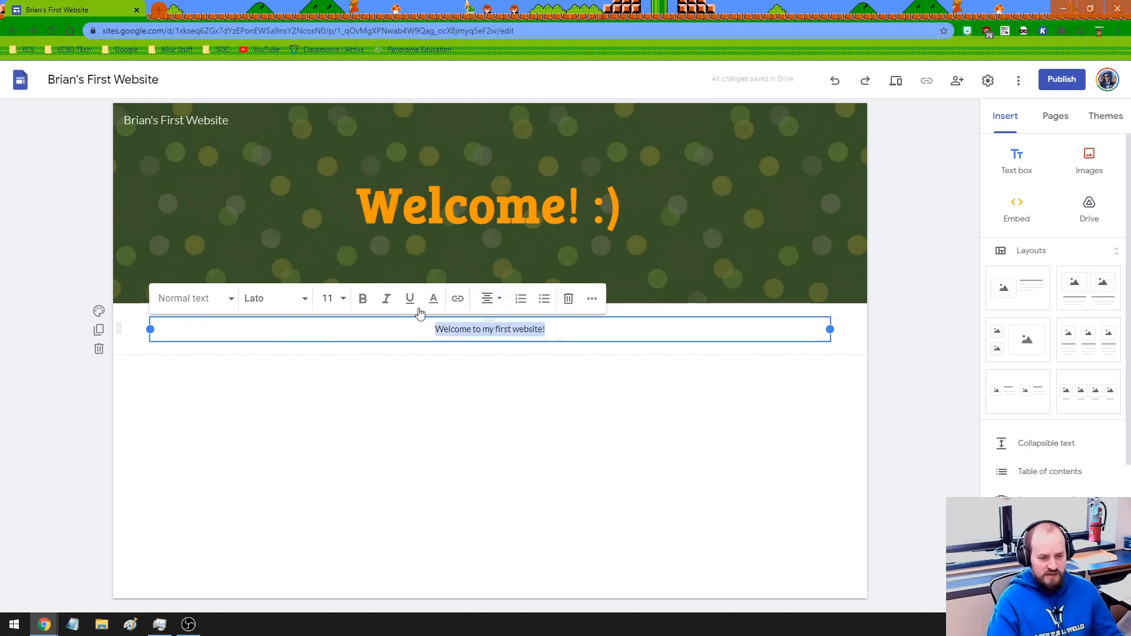
click(344, 299)
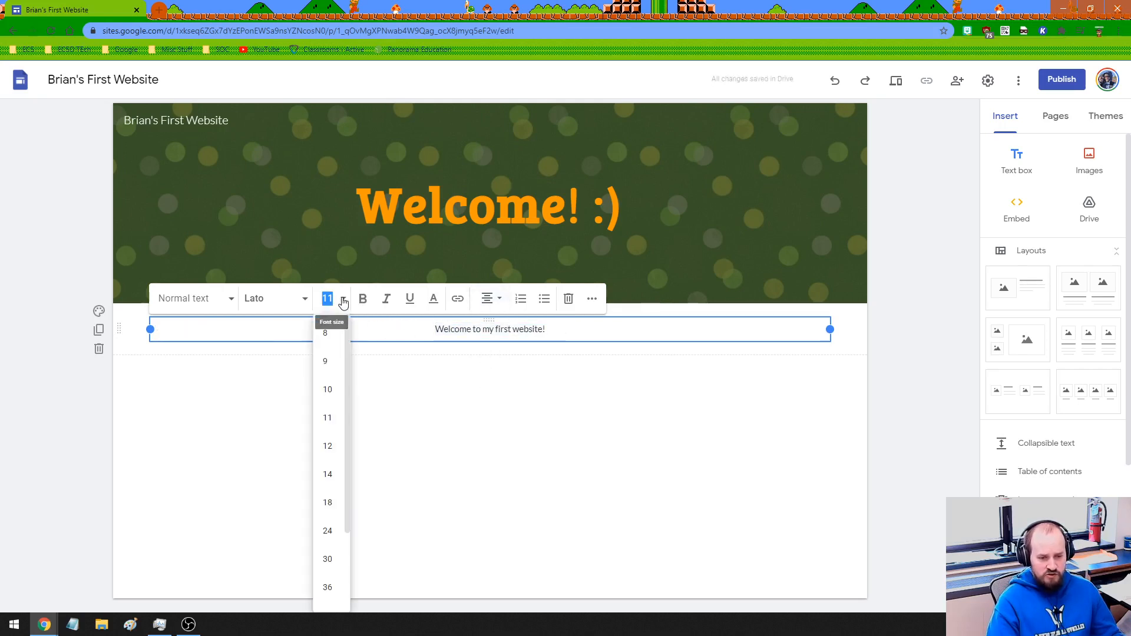
click(327, 455)
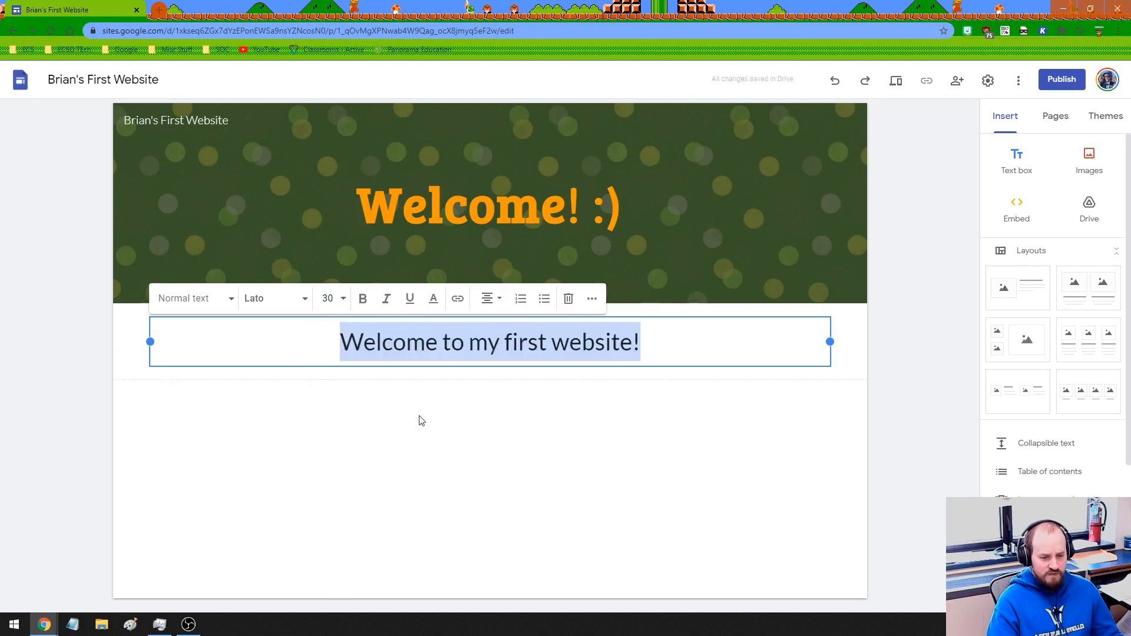
- Add a ":)" line below the welcome text with one blank line between them, and undo and redo that addition
click(676, 351)
key(Return)
key(Return)
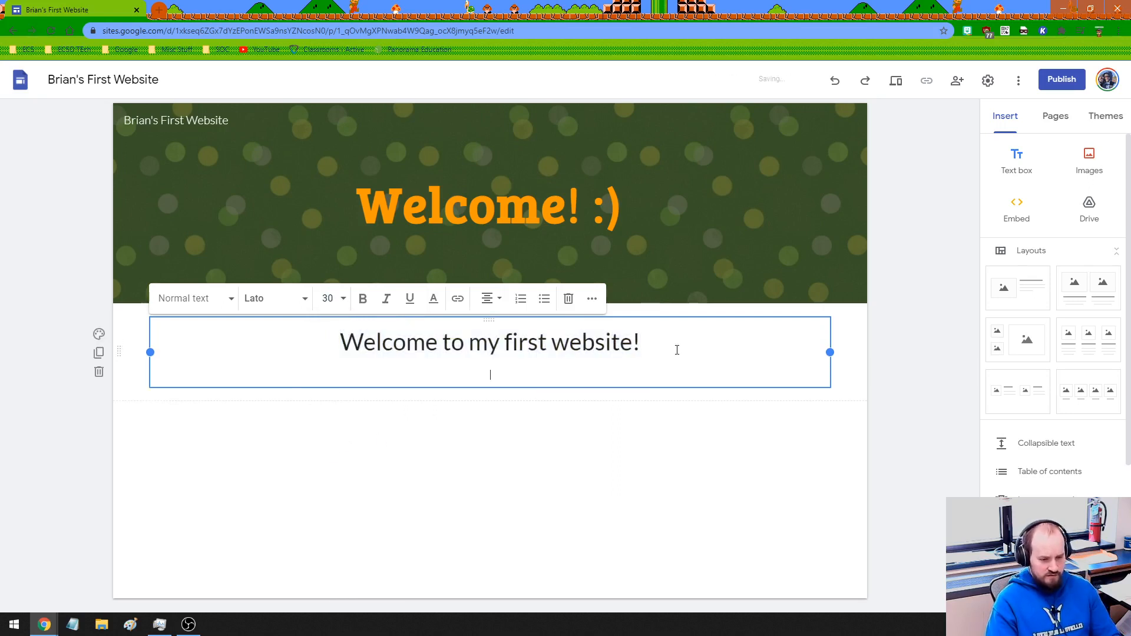
key(Return)
text(:))
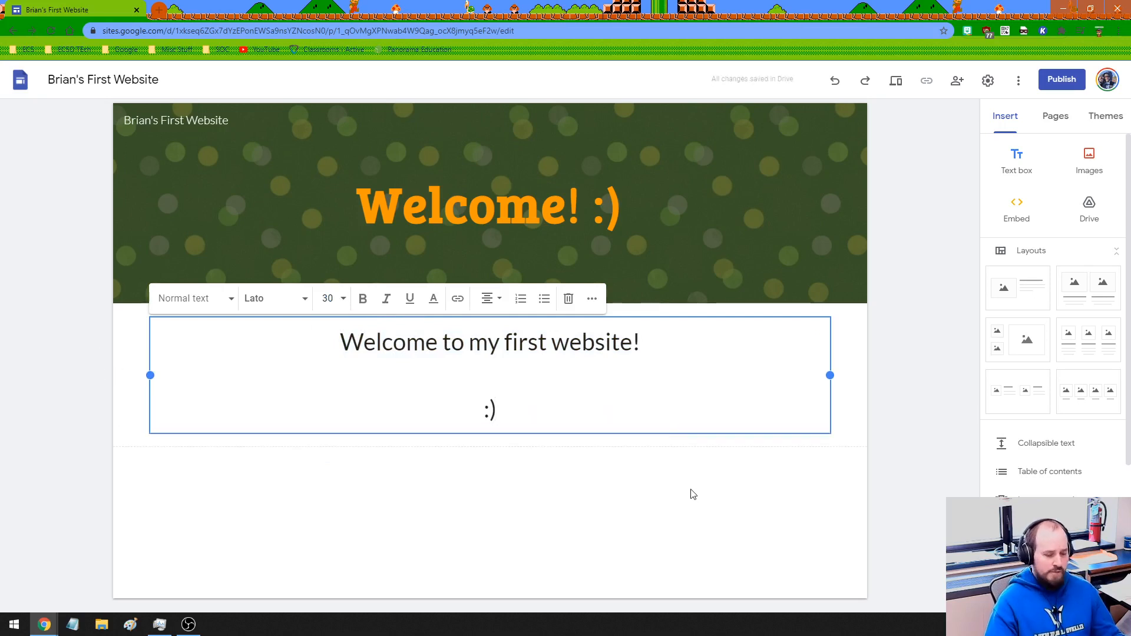
click(712, 493)
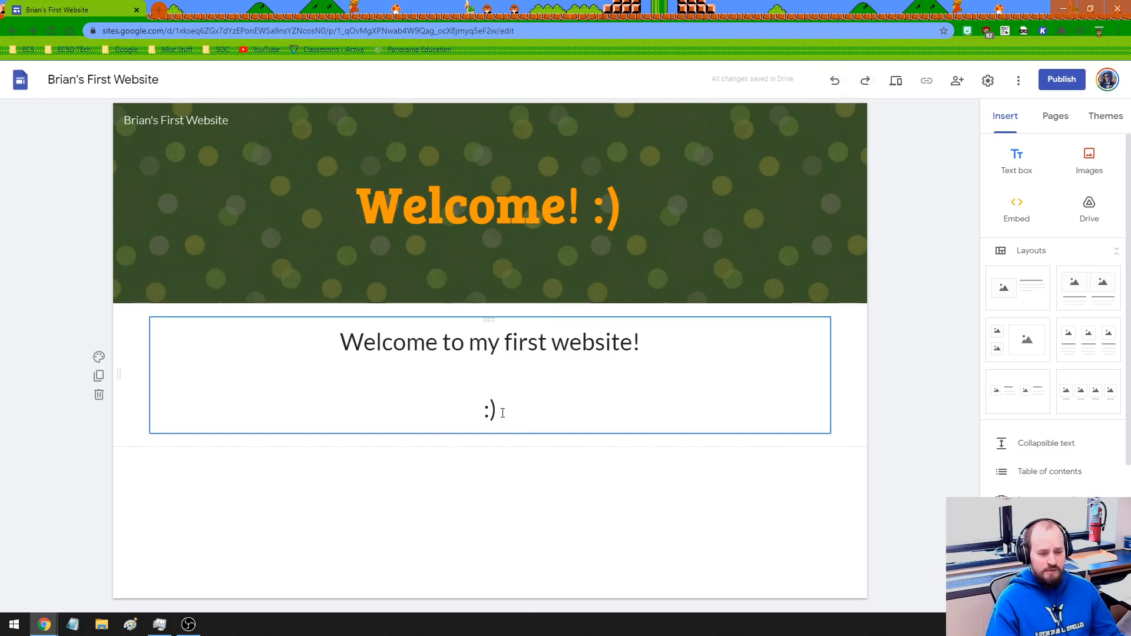
click(834, 81)
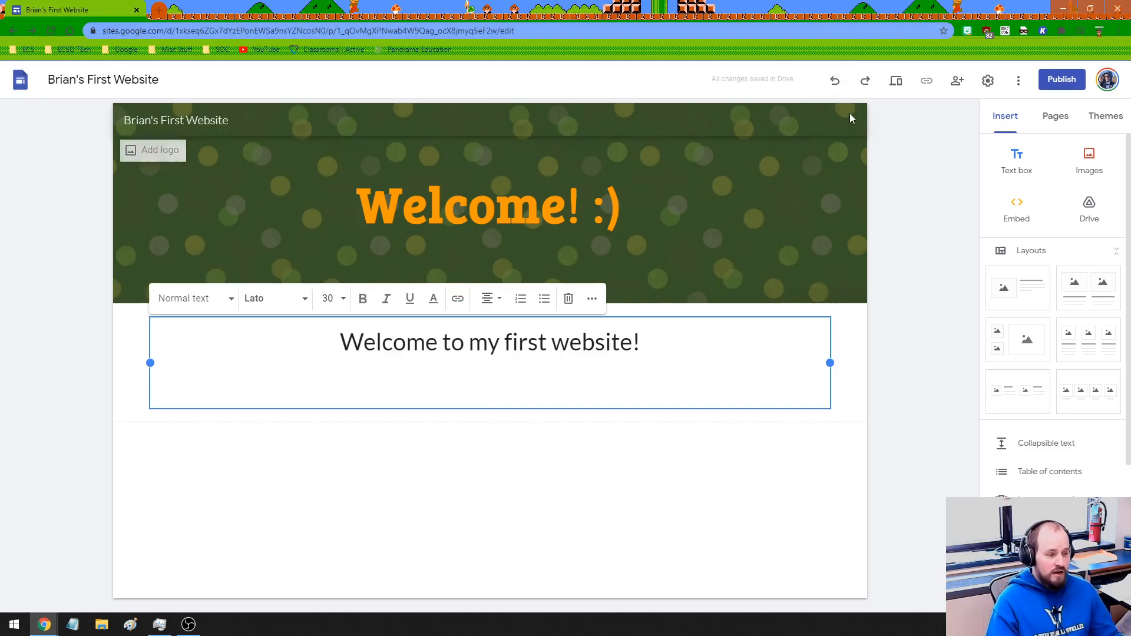
click(864, 80)
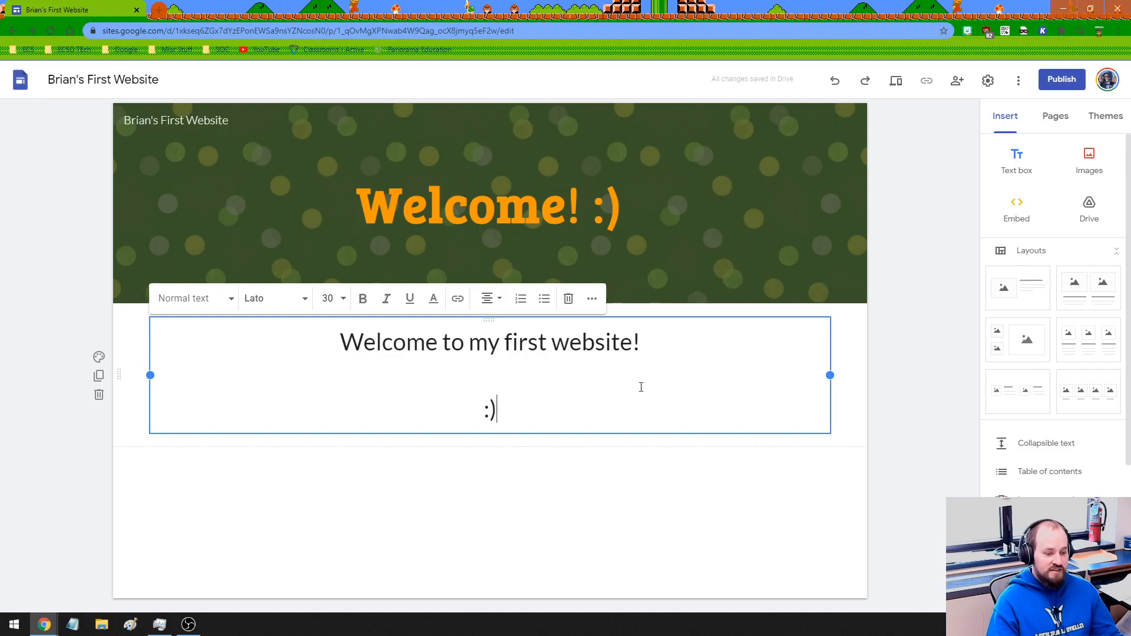
- Preview the site in the phone view and check the options offered by its page information button
click(896, 84)
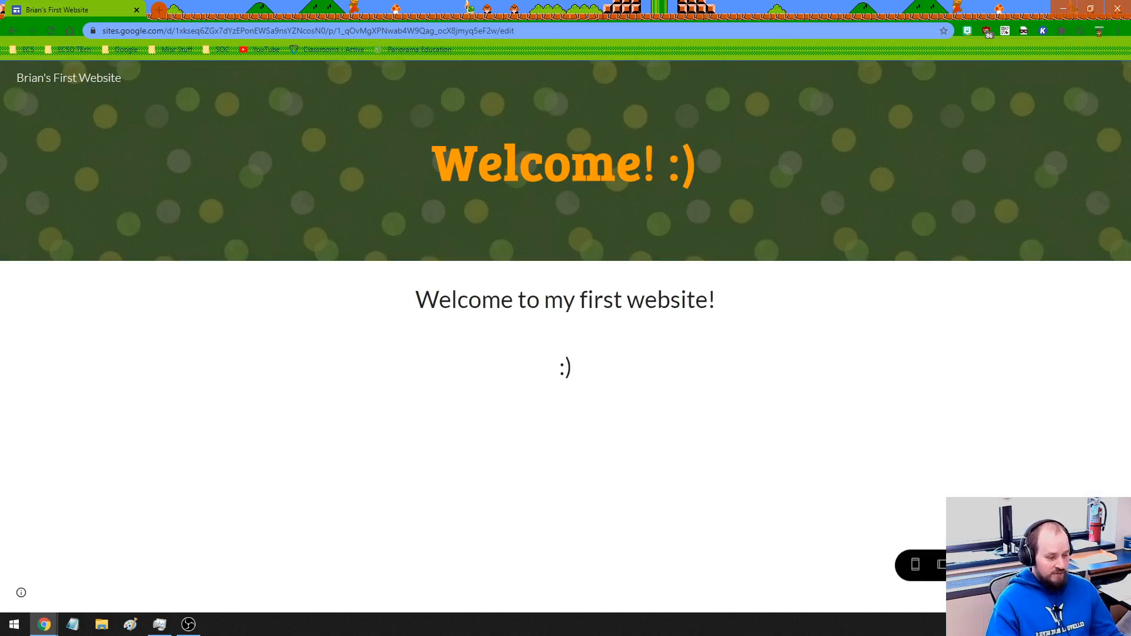
click(915, 566)
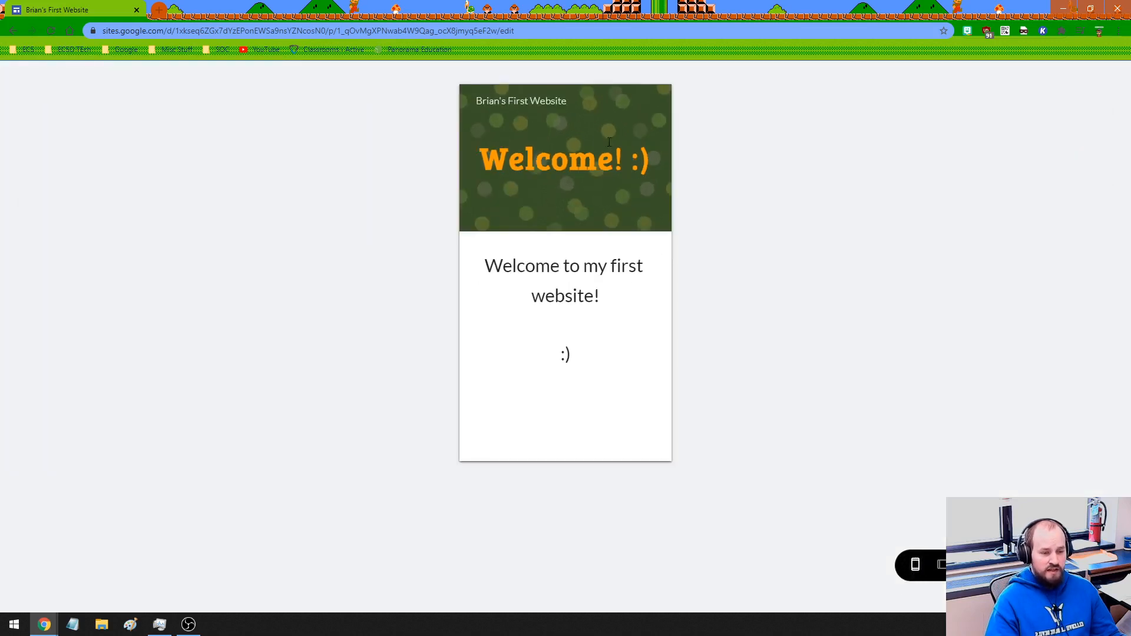
click(481, 437)
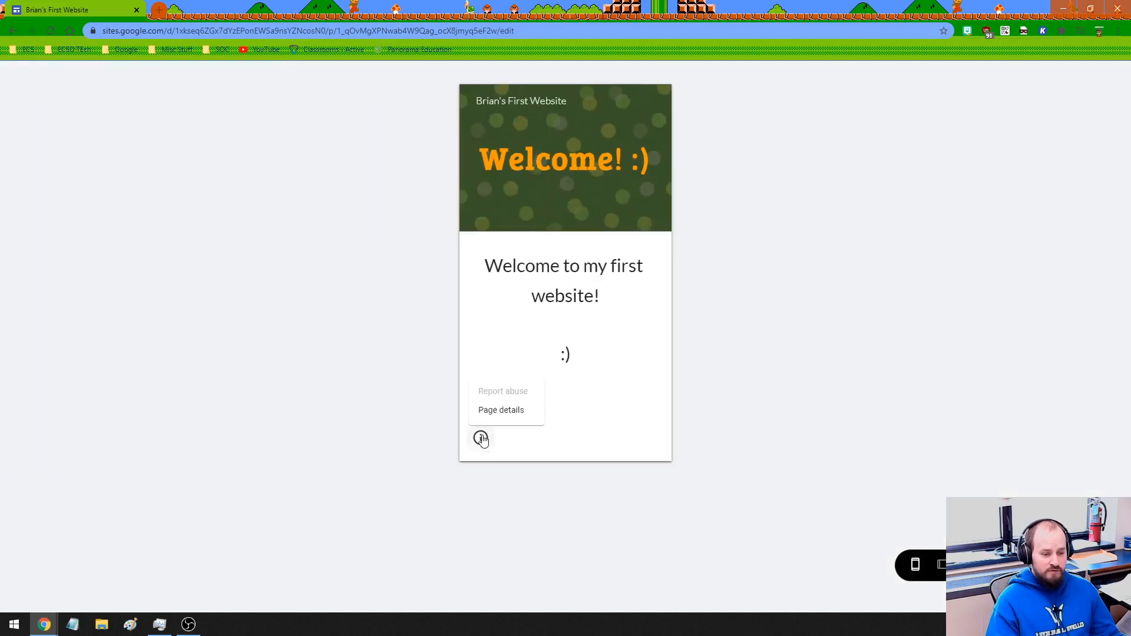
click(502, 341)
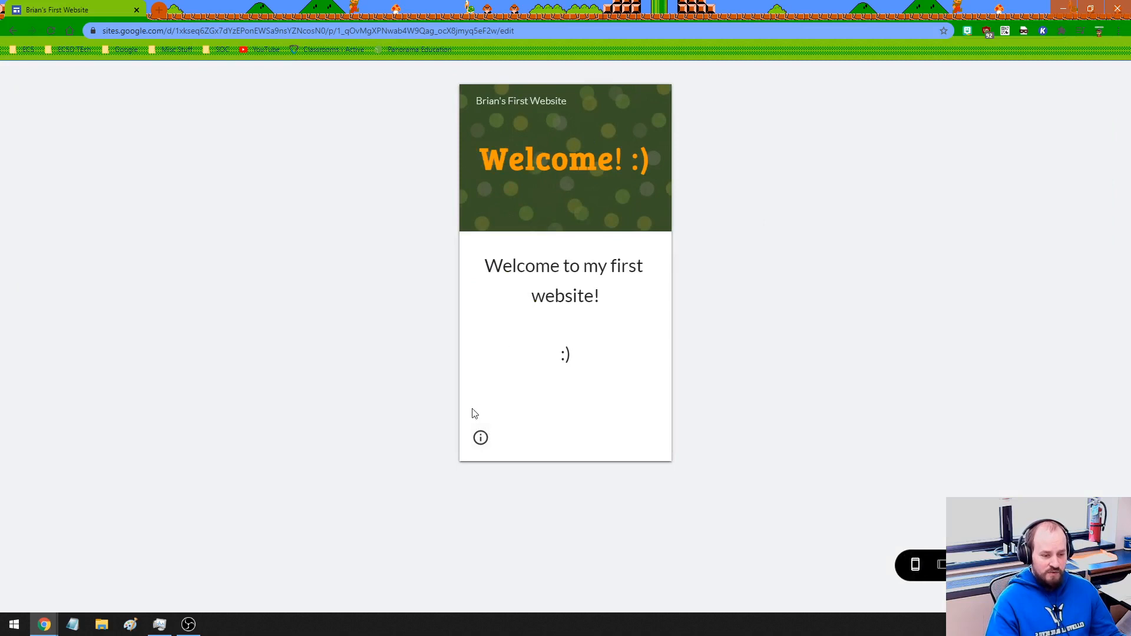
click(482, 446)
click(482, 445)
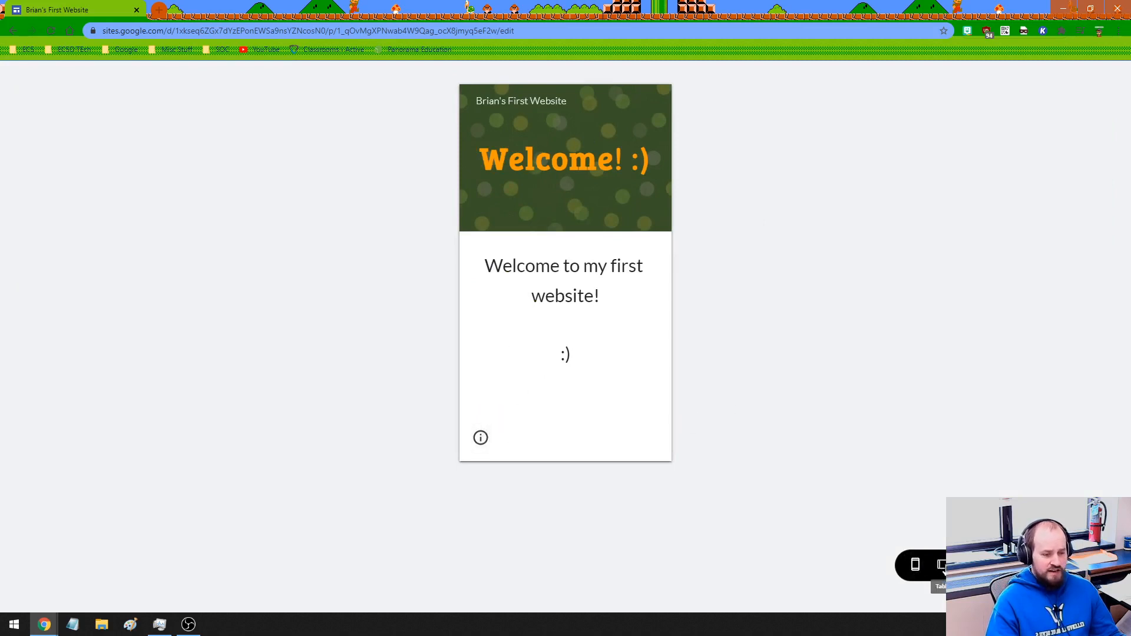
- Compare the site preview in the tablet, large screen and phone views, and exit the preview
click(942, 567)
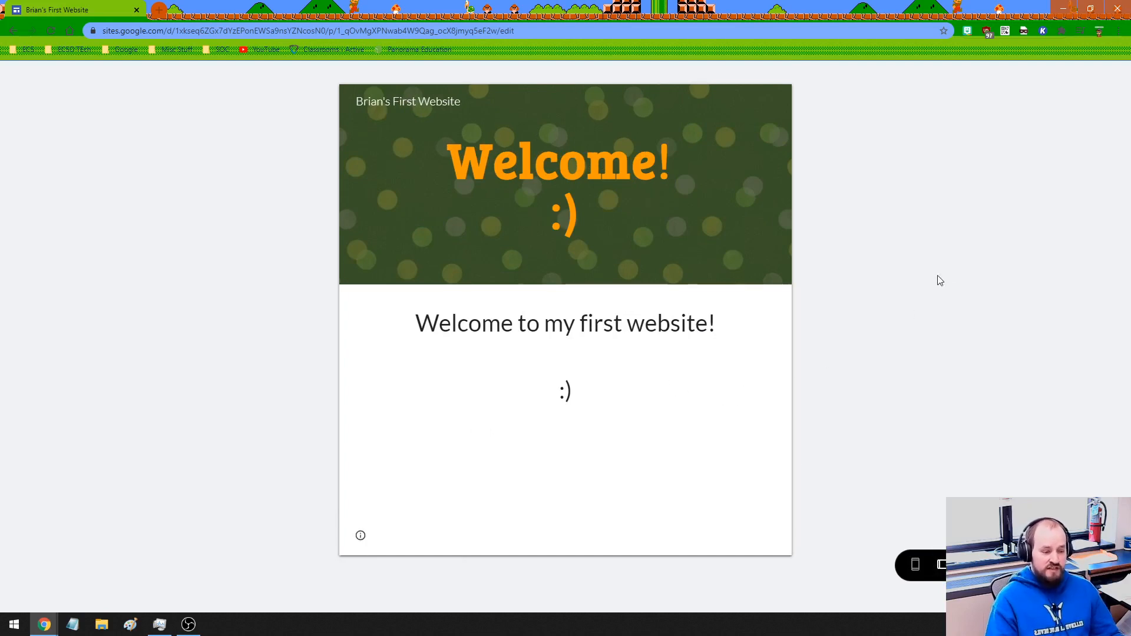
click(971, 566)
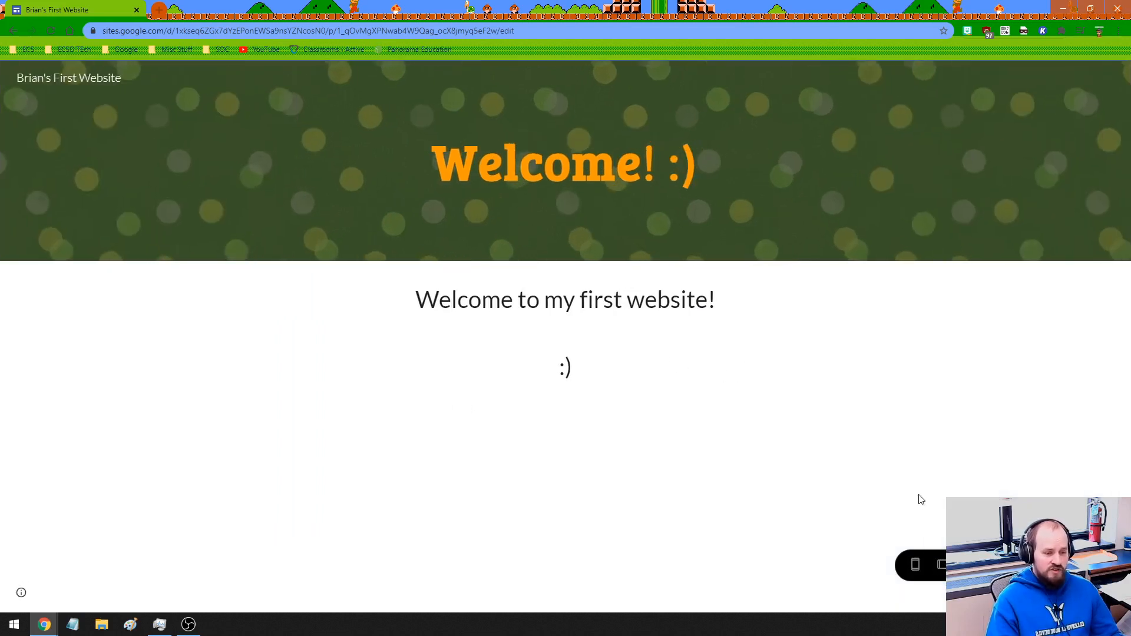
click(946, 565)
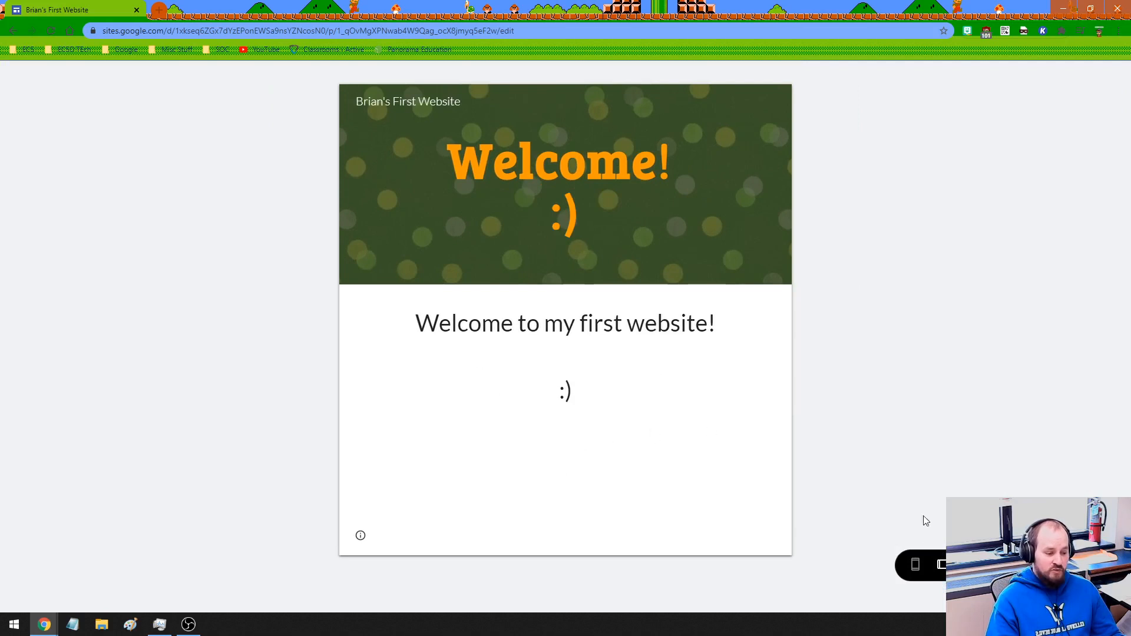
click(914, 564)
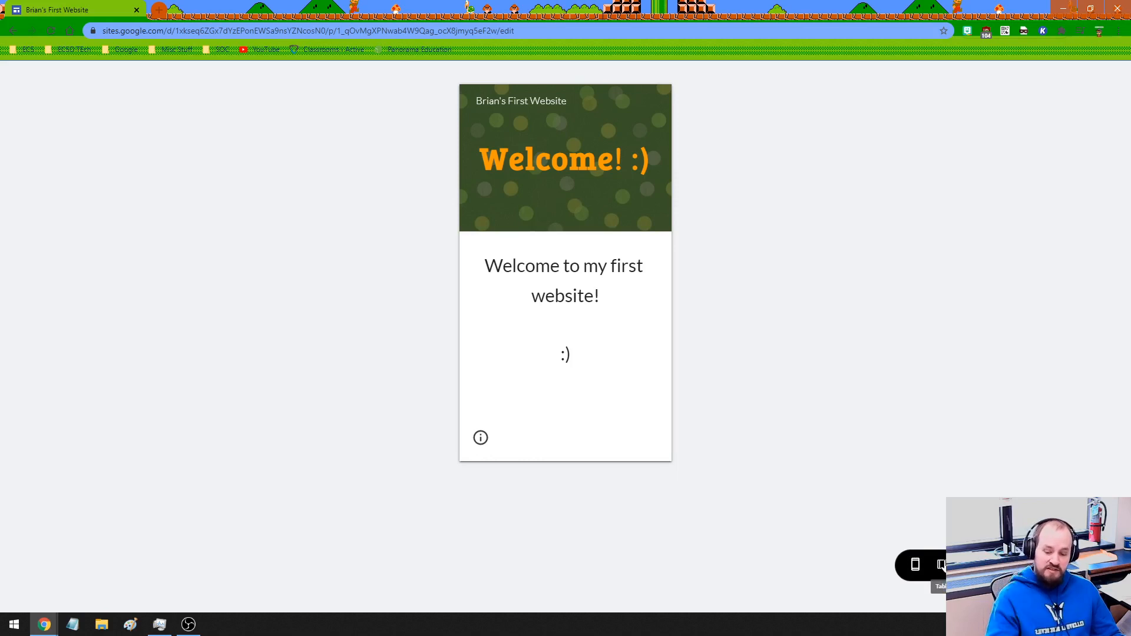
click(971, 564)
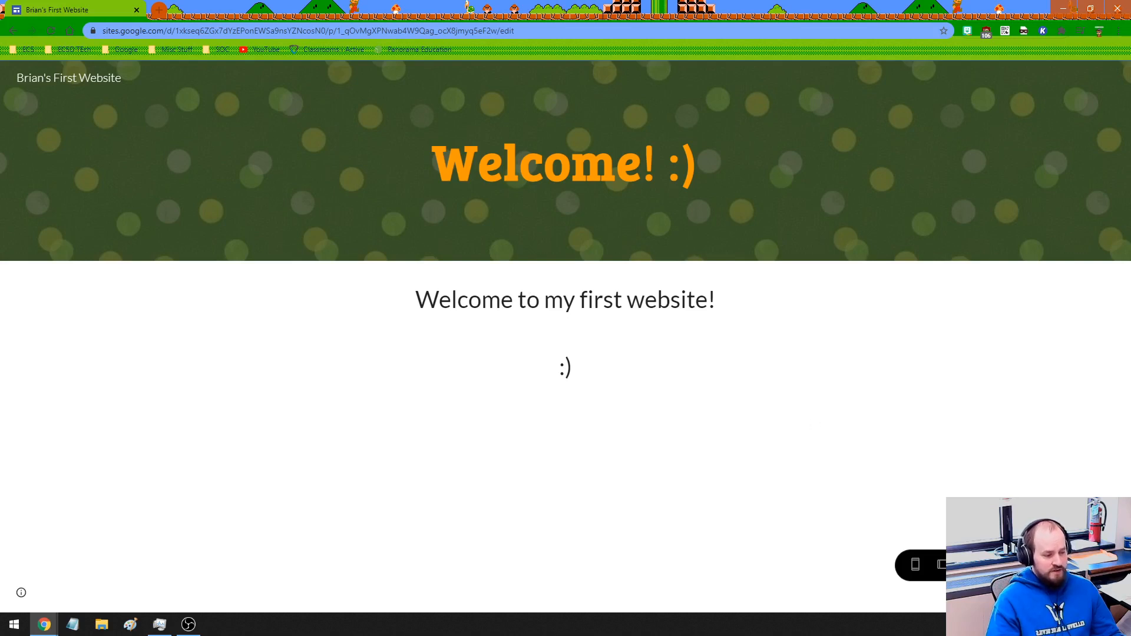
click(1007, 564)
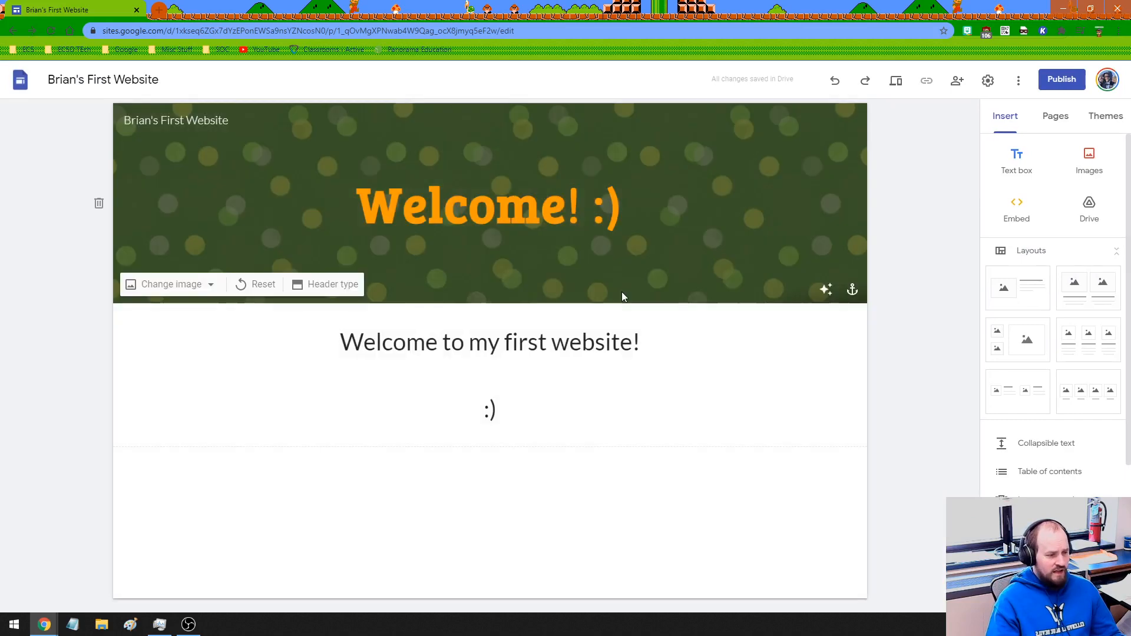
- Start publishing the site and try a web address made of the owner's first name followed by "site1"
click(1066, 81)
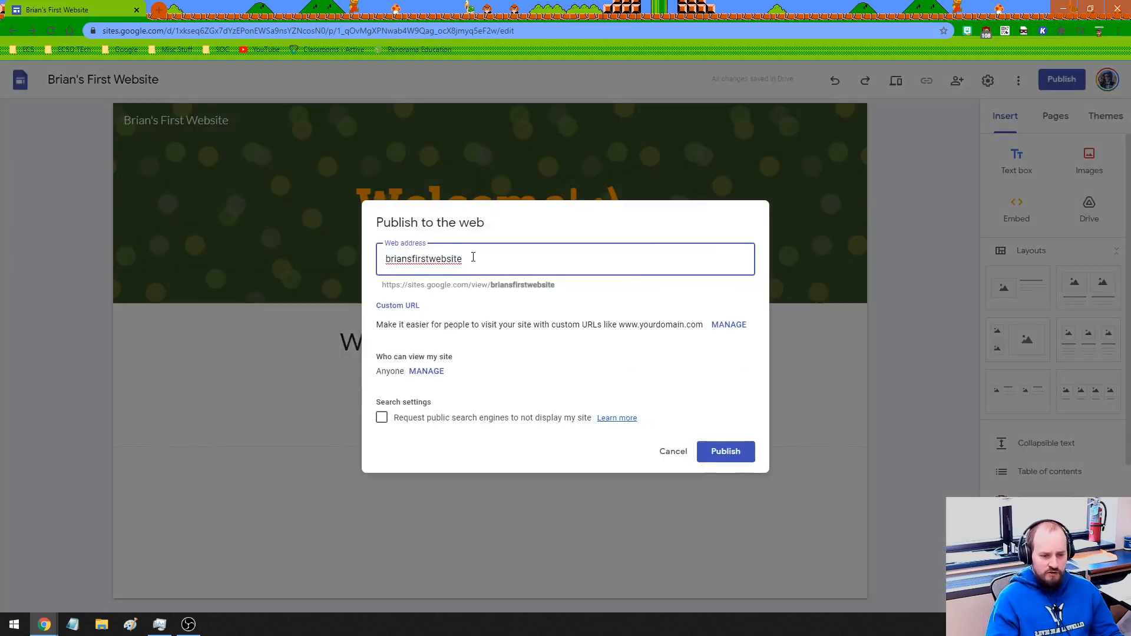
drag(473, 257, 386, 258)
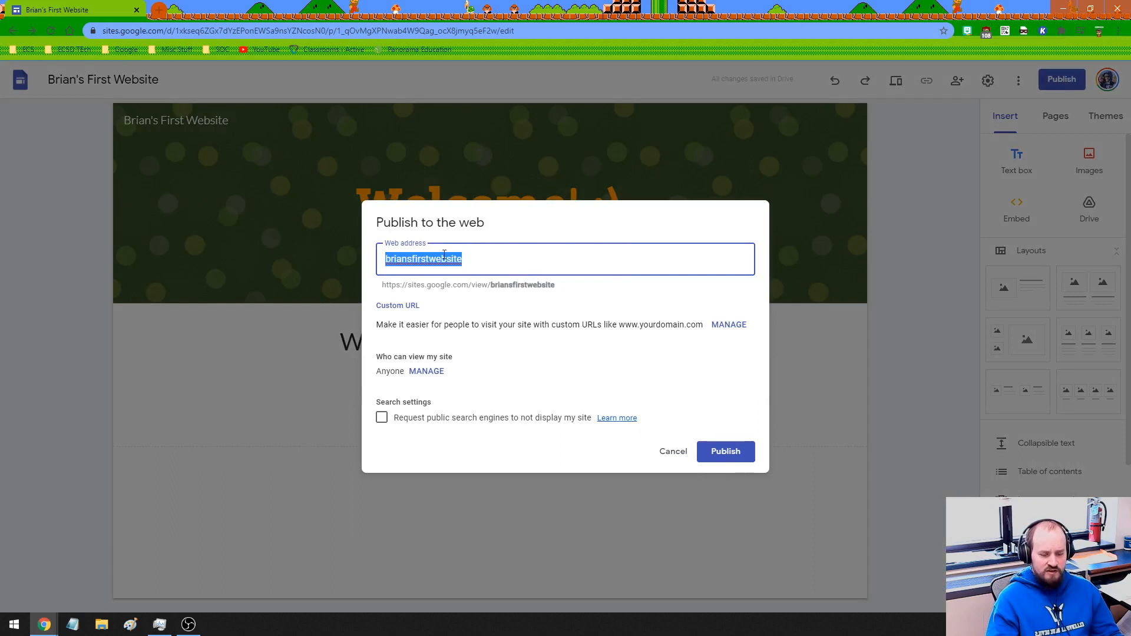
click(466, 252)
drag(472, 258, 384, 258)
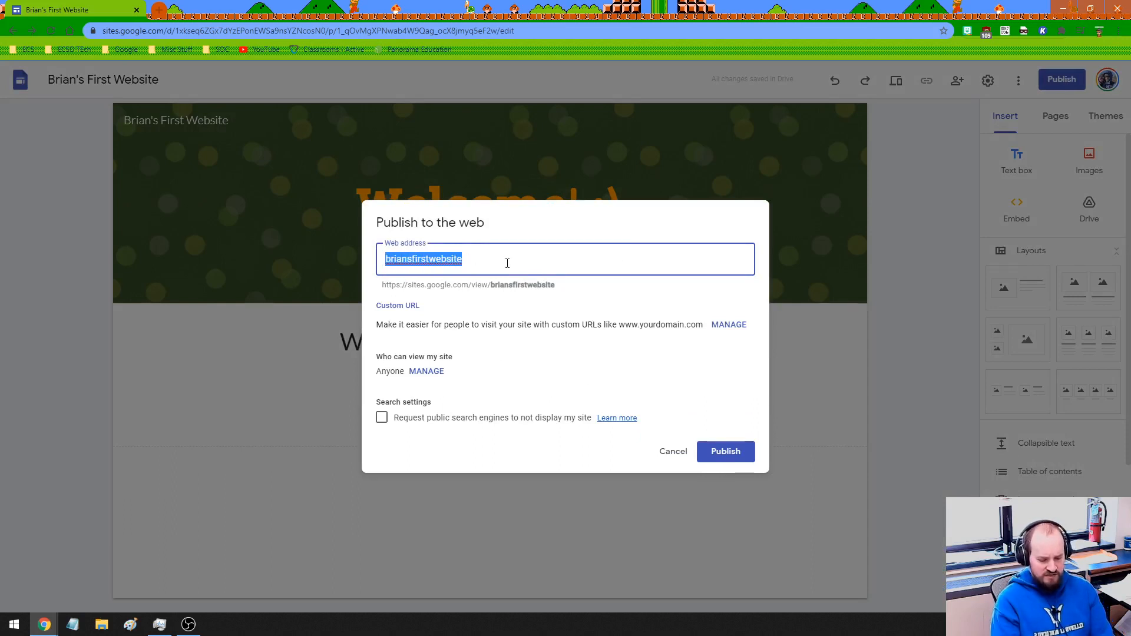
text(briansite)
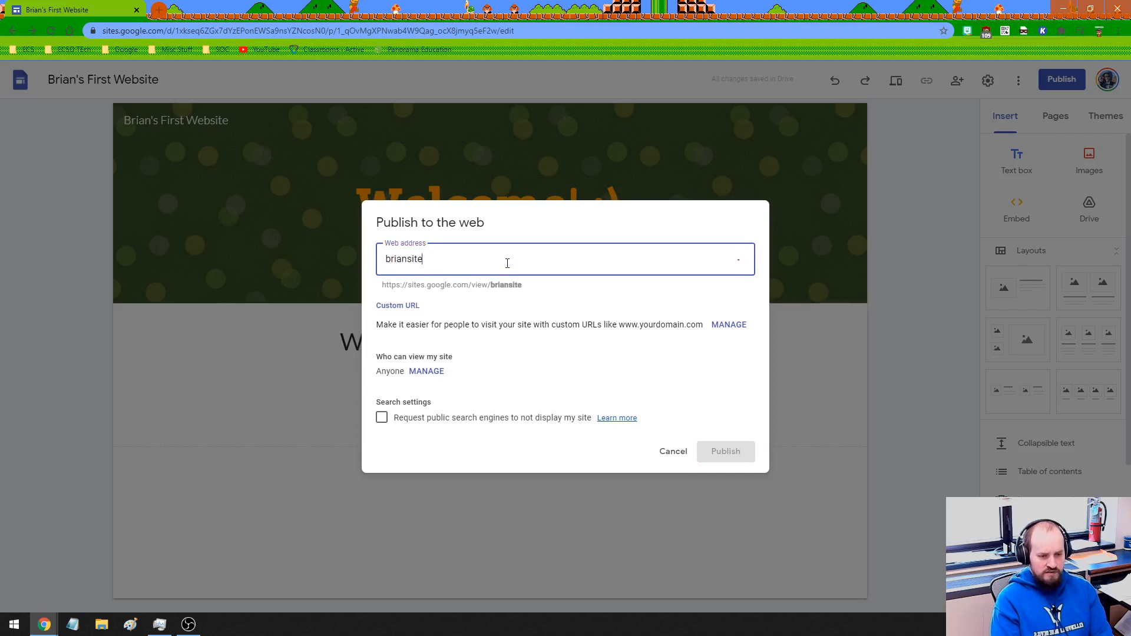
text(1)
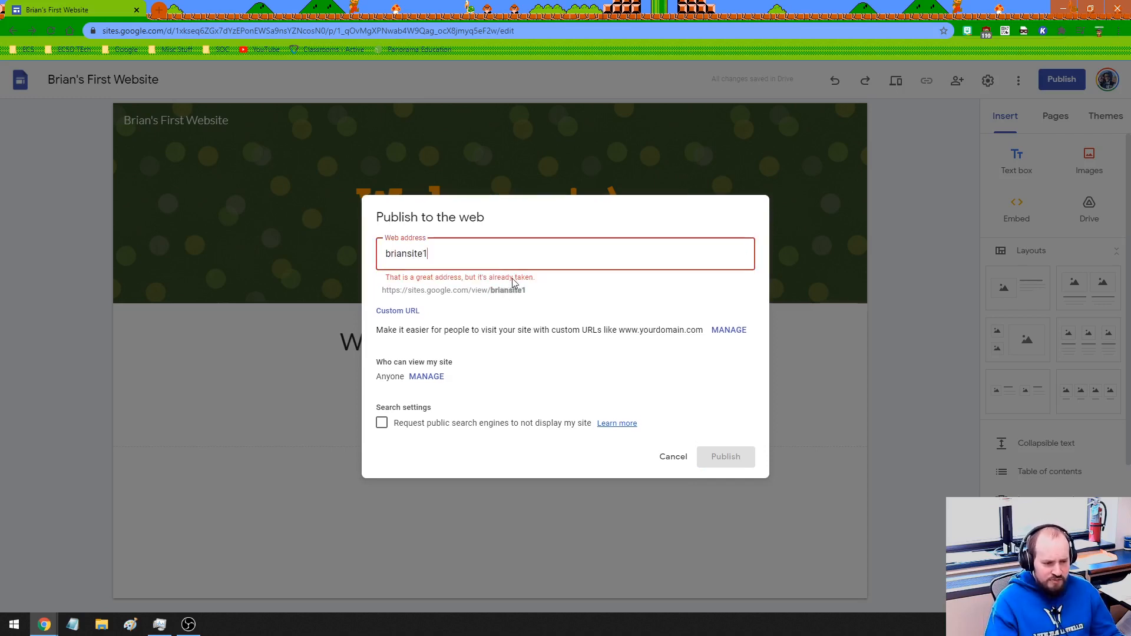
- Replace the web address with the owner's full name followed by "site1" and check the full URL below it
drag(460, 254, 385, 254)
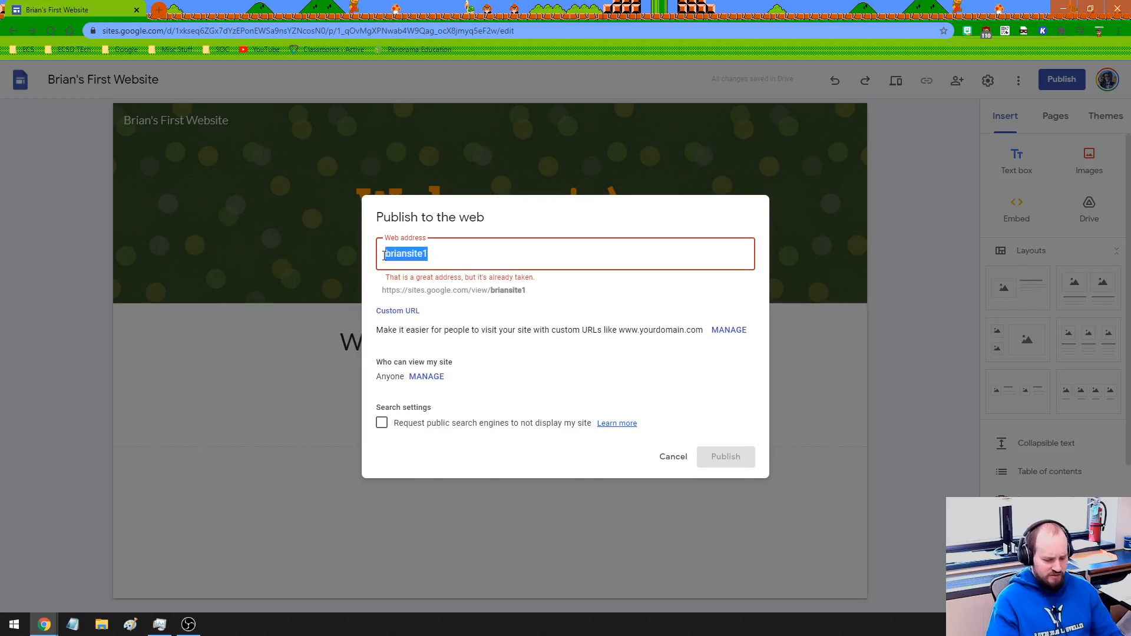
key(BackSpace)
text(brianfediuksite1)
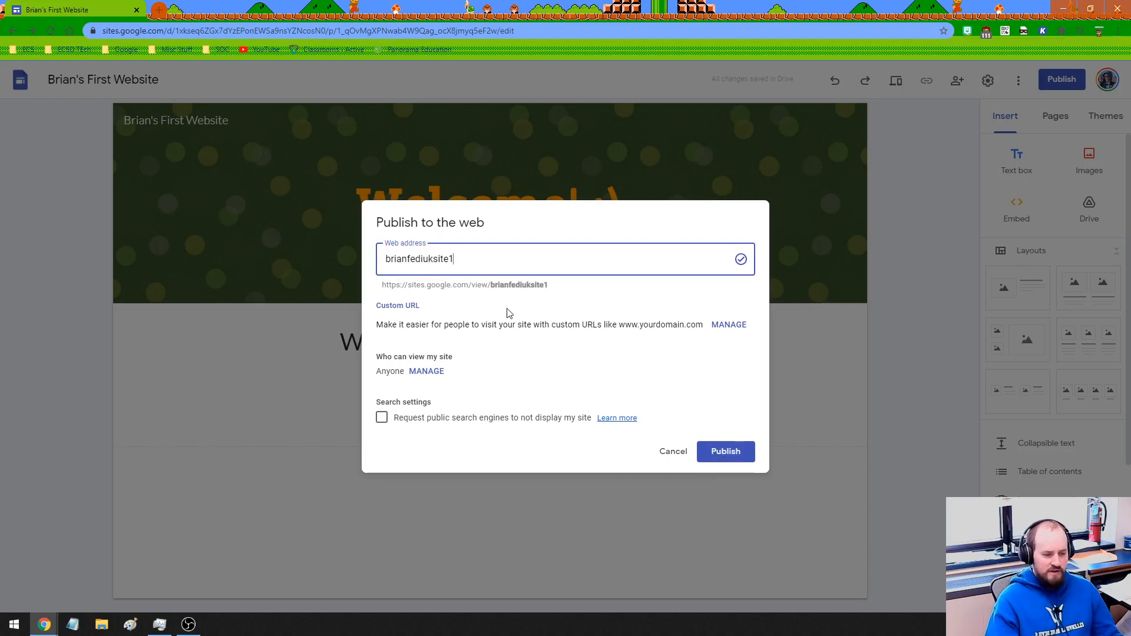
drag(383, 286, 549, 285)
click(387, 287)
click(384, 286)
click(555, 285)
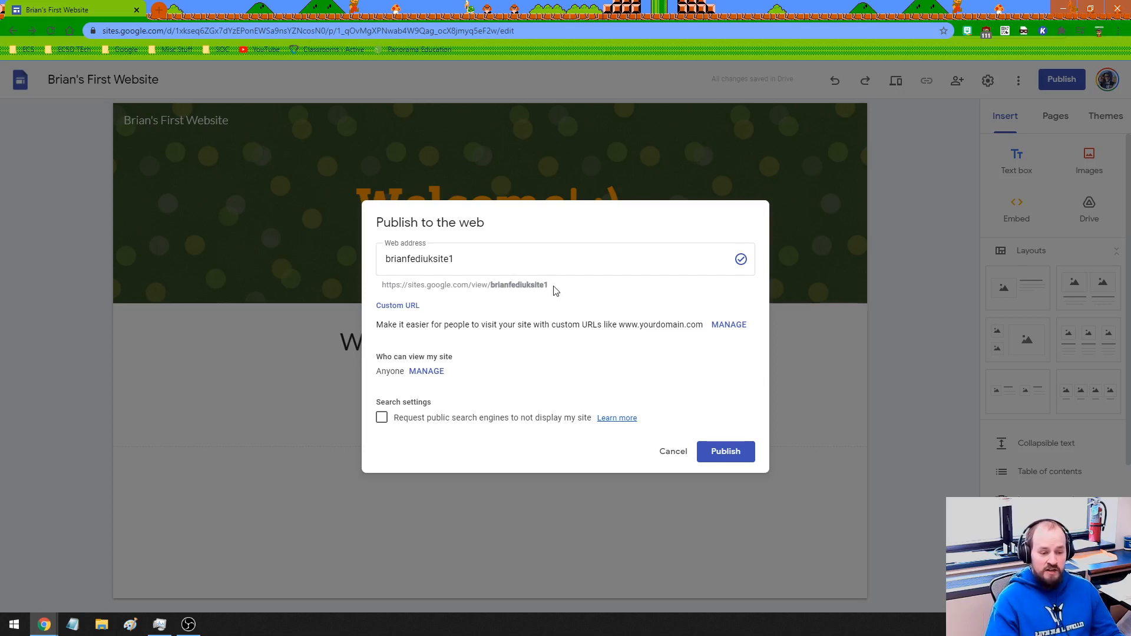
mouse_move(554, 287)
mouse_down()
mouse_move(385, 285)
mouse_move(562, 289)
mouse_up()
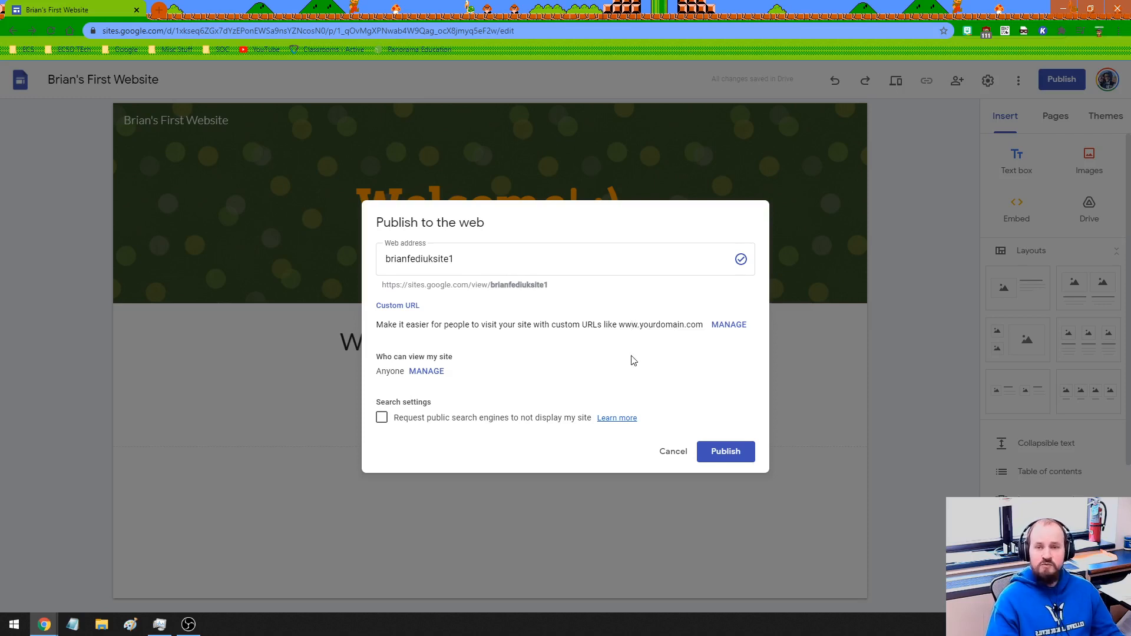
- Review the sharing settings for who can view the site, dismiss the link sharing tip, and cancel publishing
click(429, 373)
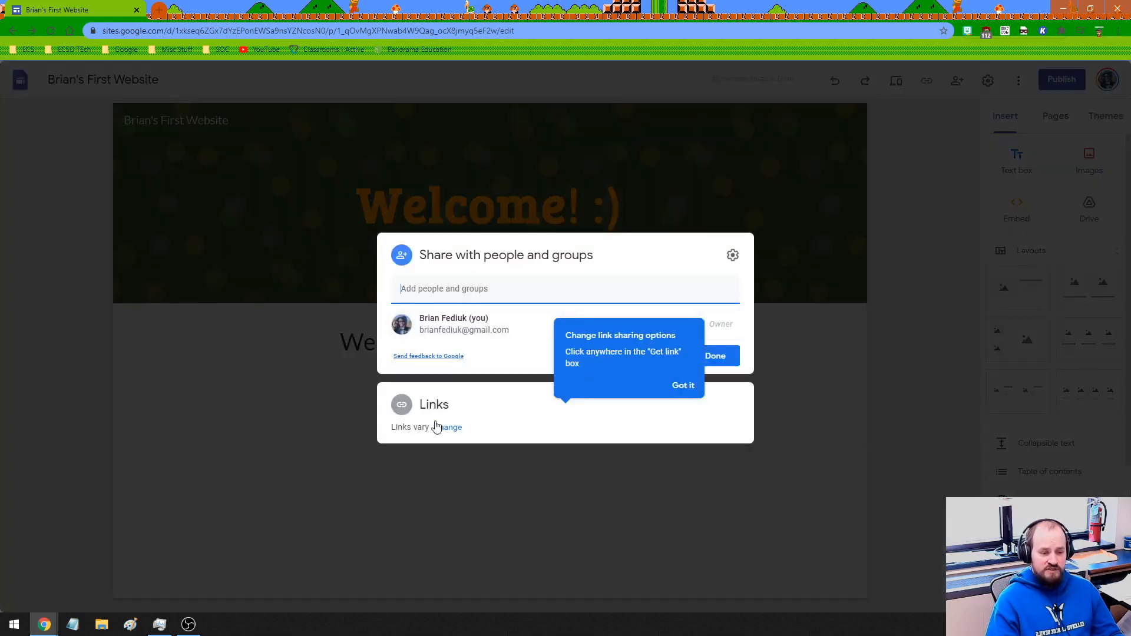
click(683, 385)
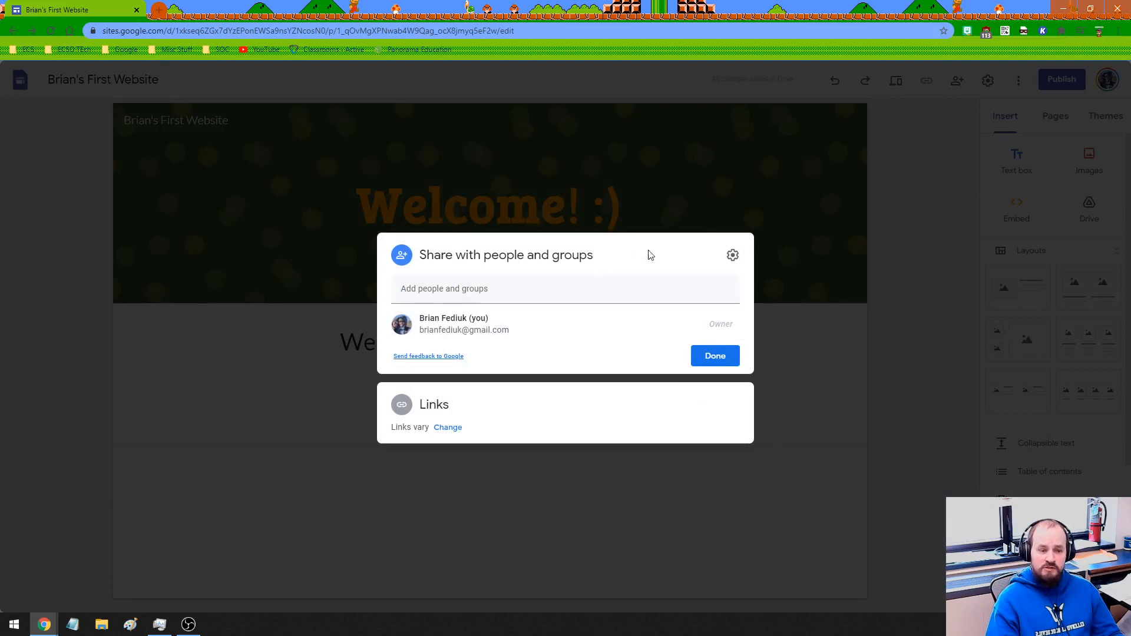
click(711, 357)
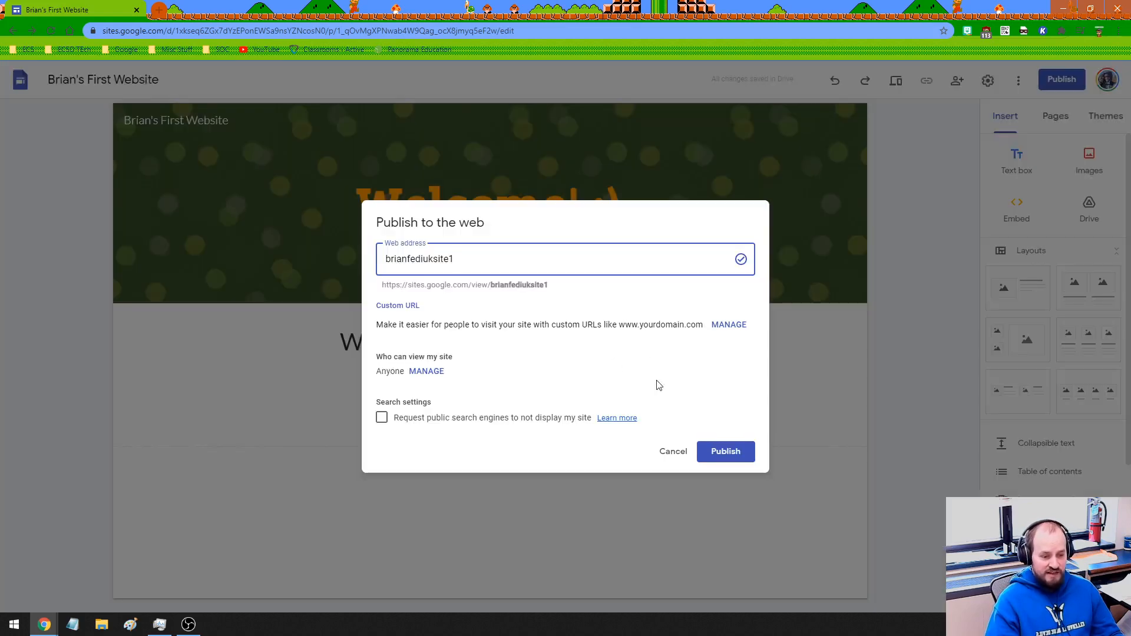
click(672, 451)
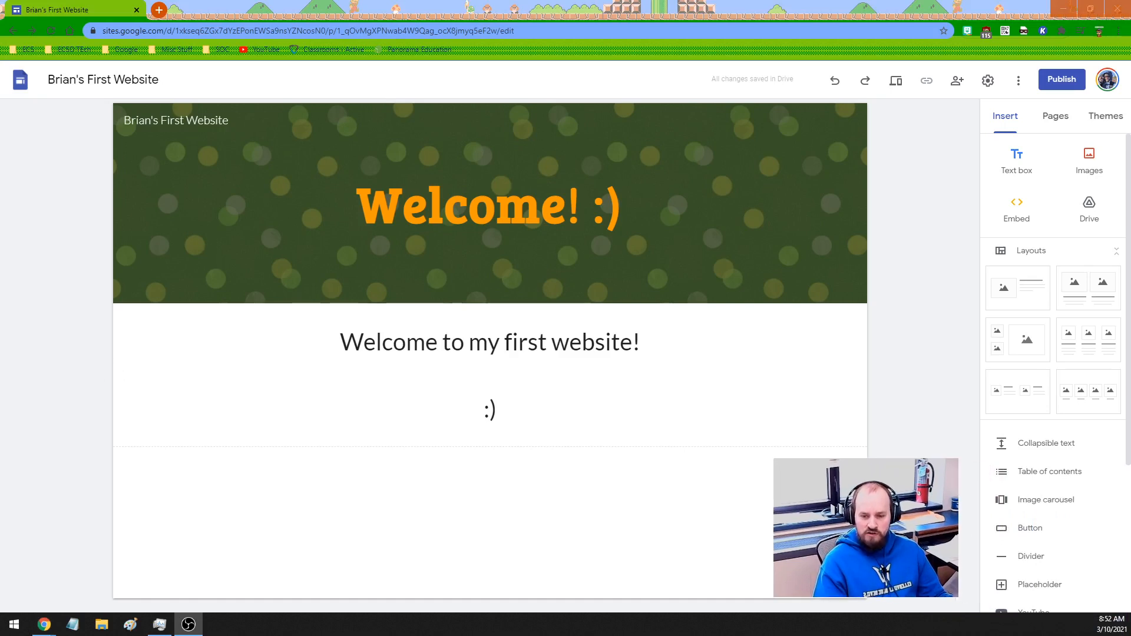
- Look through the content elements and layouts that can be inserted on the page
scroll(1060, 259, down, 4)
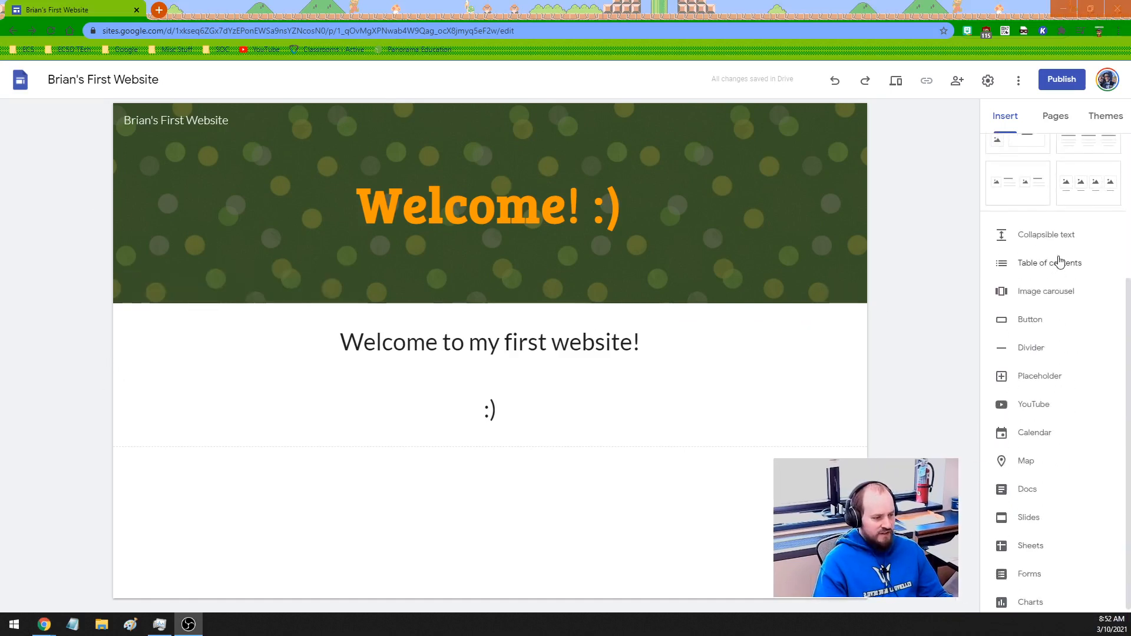
scroll(1031, 592, up, 2)
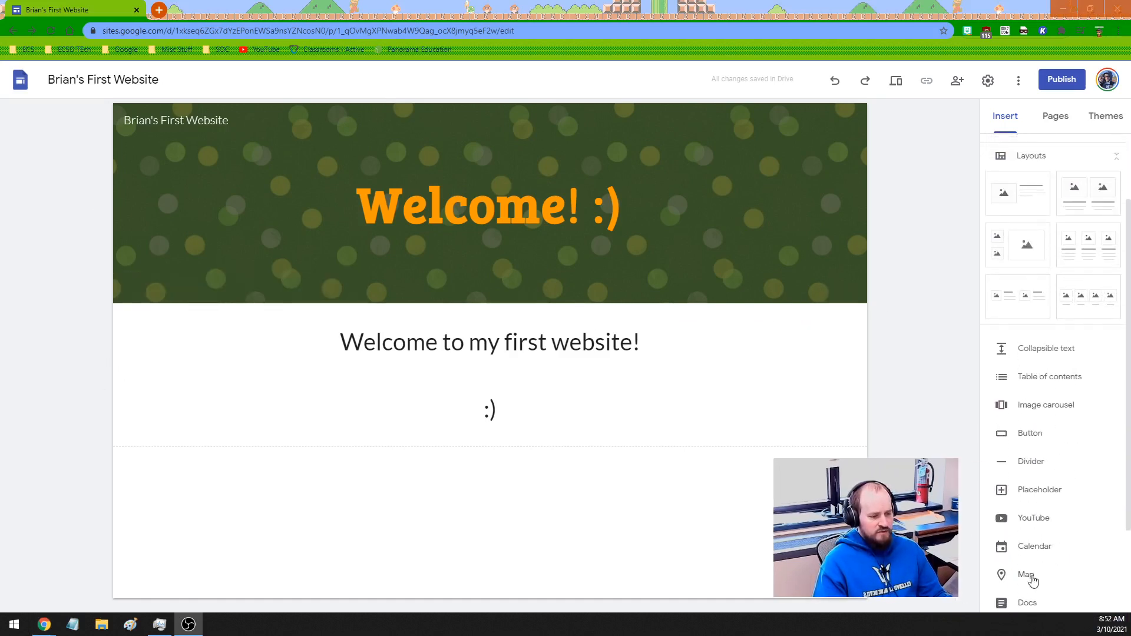
scroll(1033, 566, up, 2)
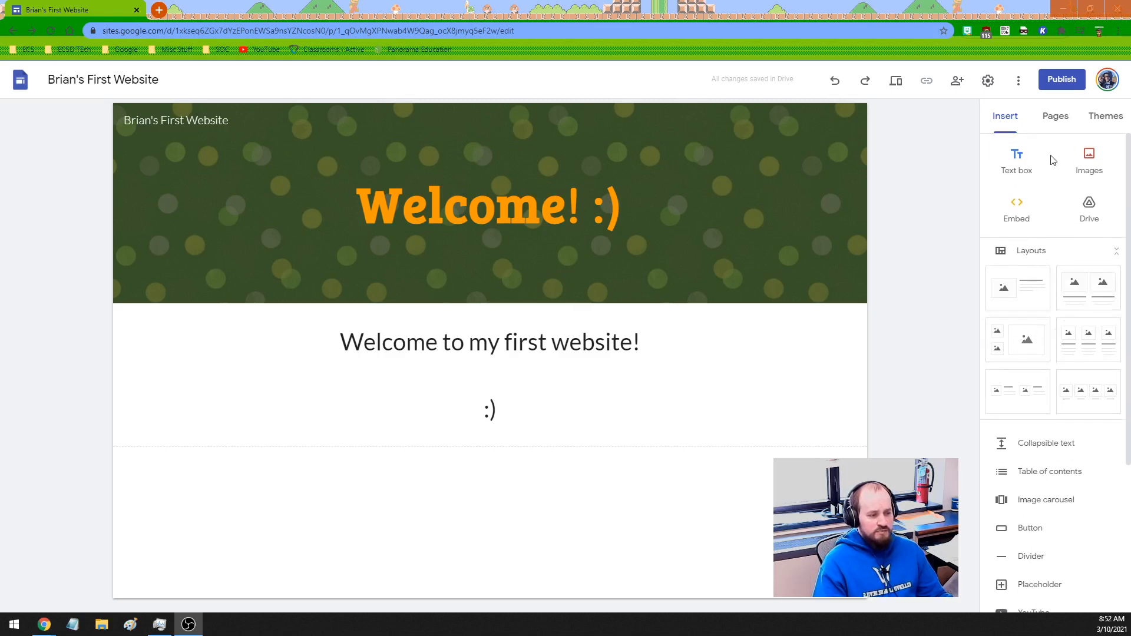
scroll(1040, 368, down, 4)
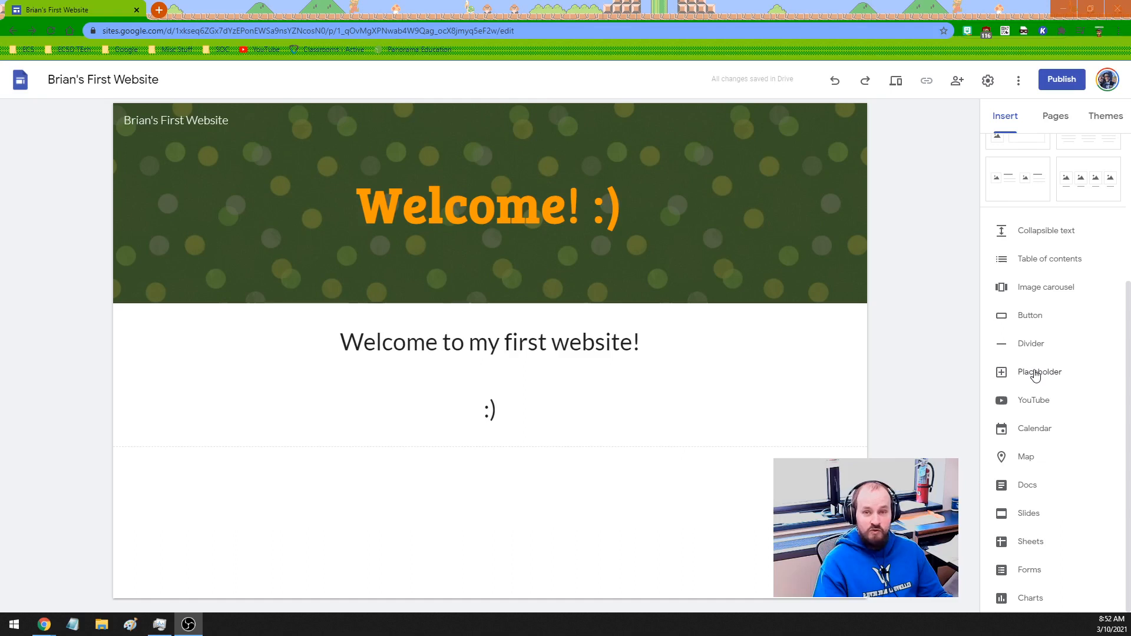
scroll(1035, 375, up, 4)
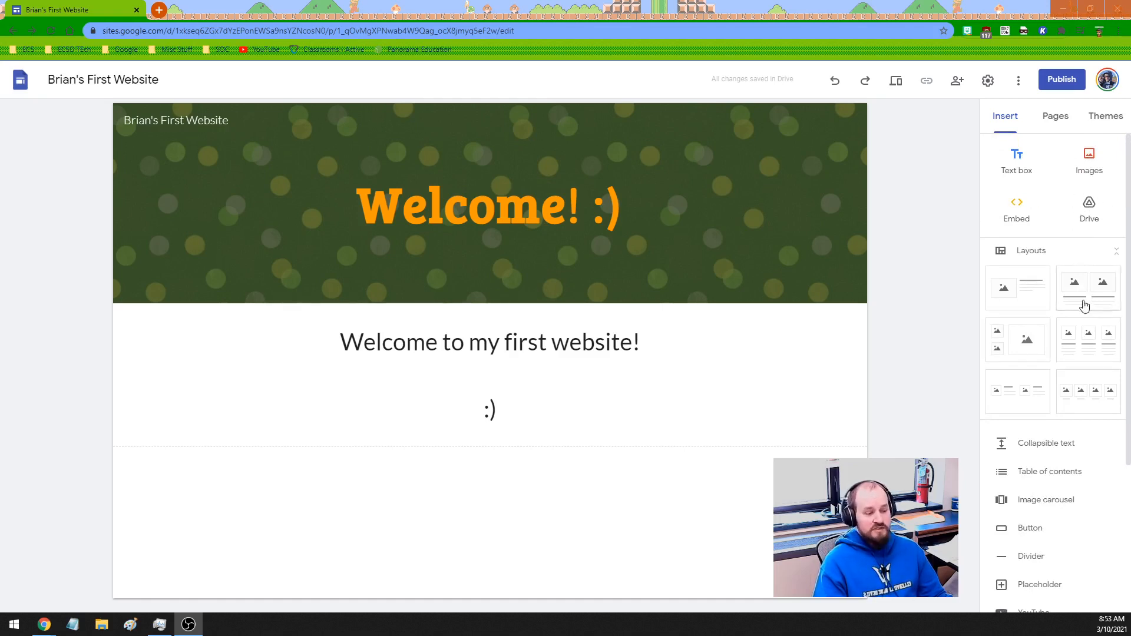
scroll(1062, 365, down, 3)
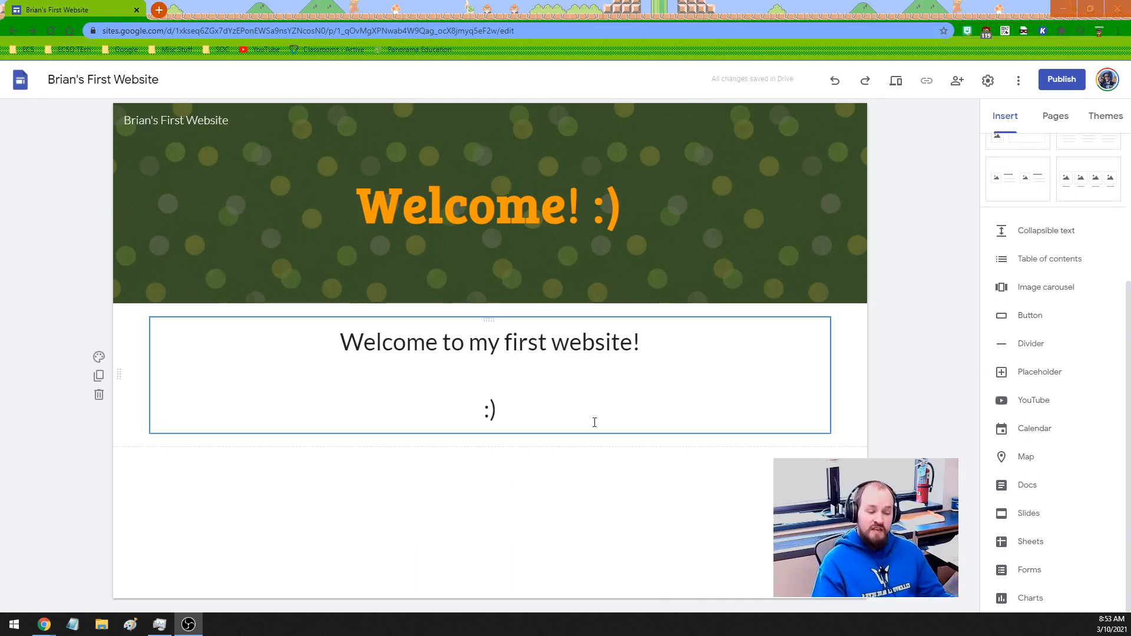
scroll(1001, 413, up, 4)
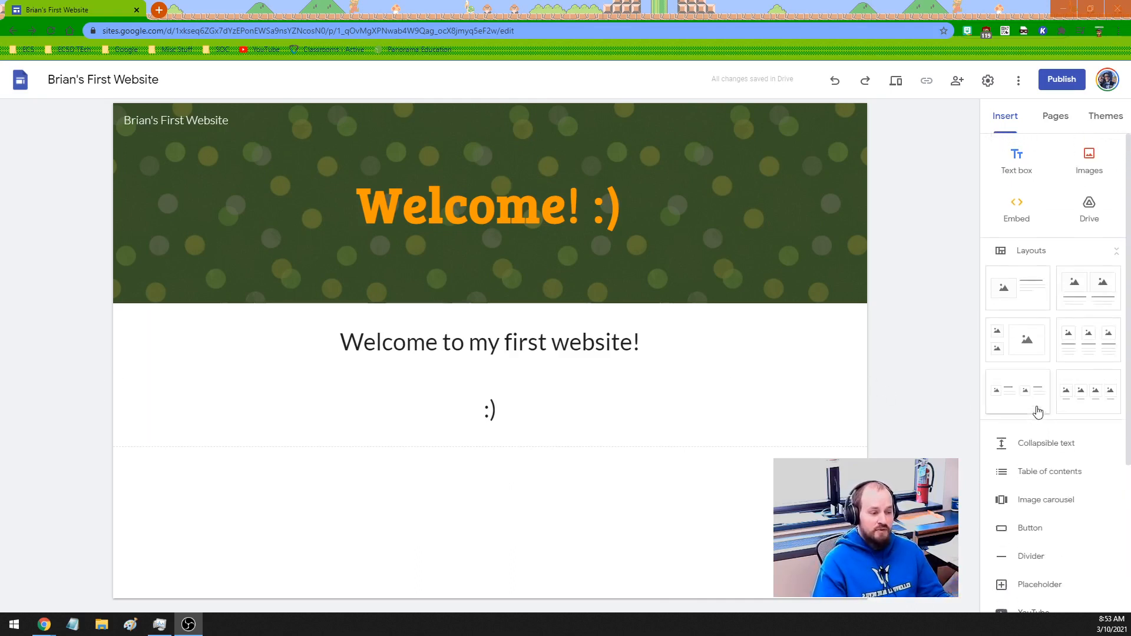